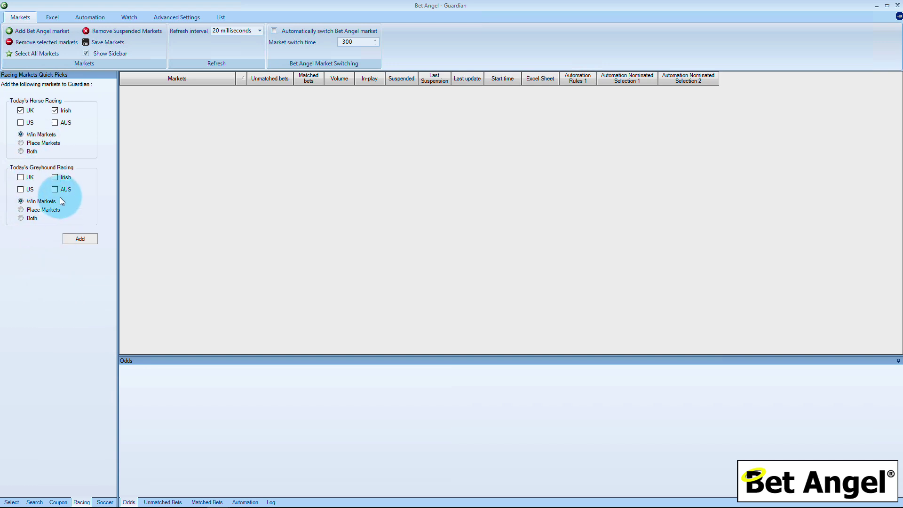
# Look through the sidebar's market sources: market selection, search, coupon, racing quick picks and soccer fixtures, and return to market selection
pyautogui.click(11, 502)
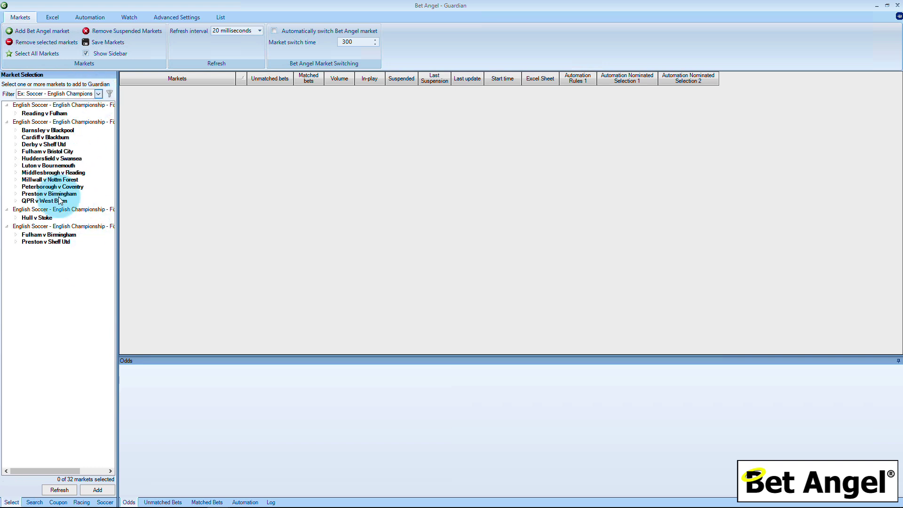
pyautogui.click(39, 500)
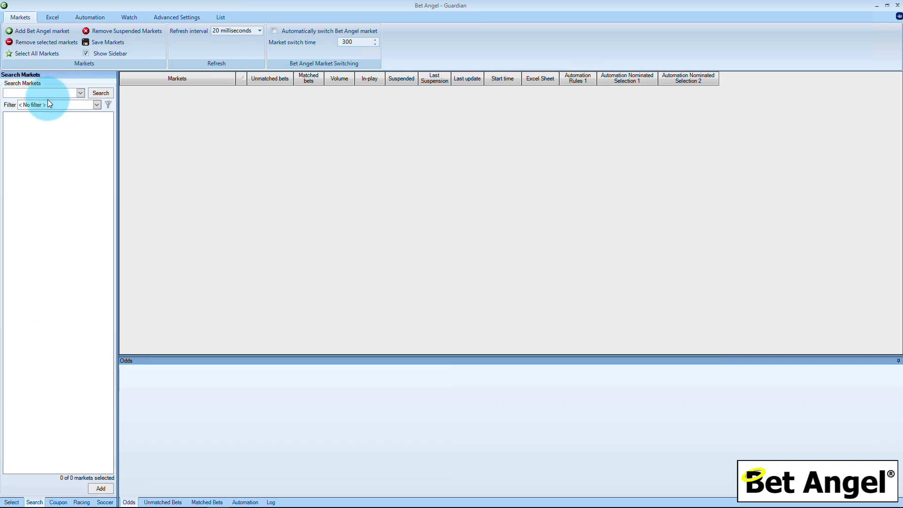
pyautogui.click(58, 502)
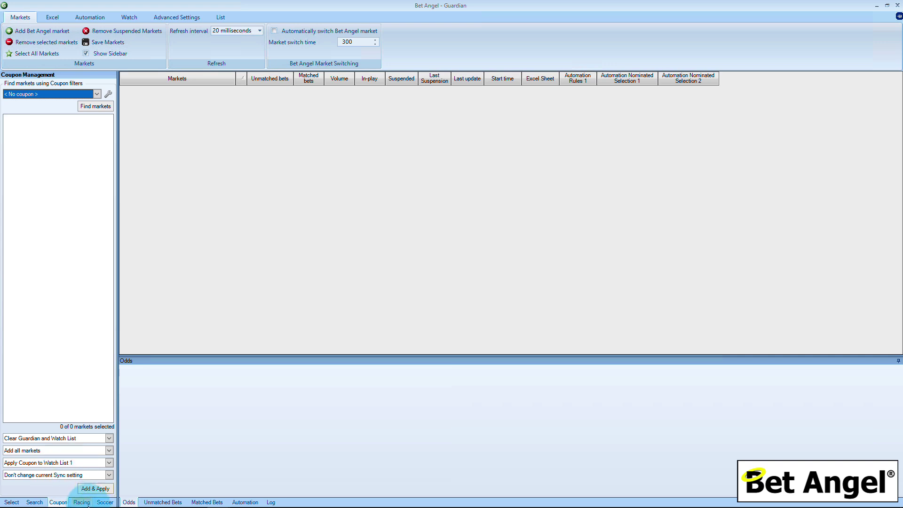
pyautogui.click(82, 502)
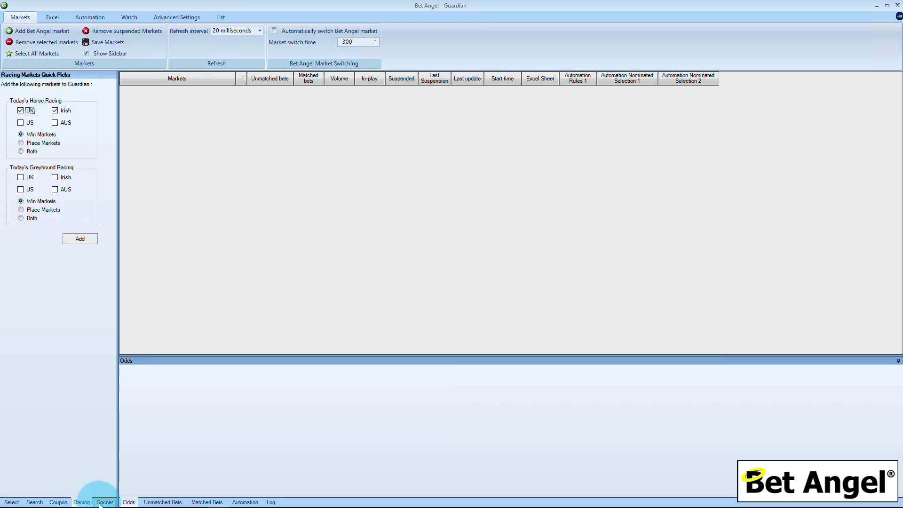
pyautogui.click(104, 502)
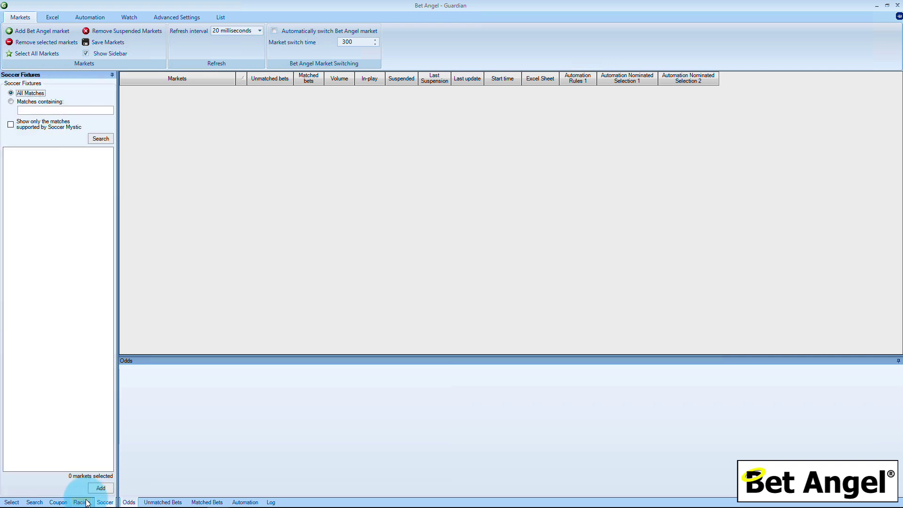
pyautogui.click(11, 502)
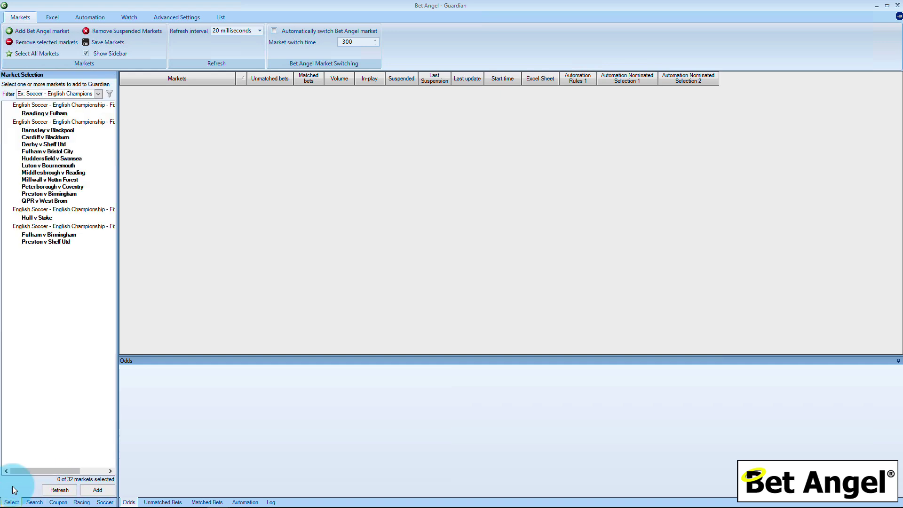
# View the market selection list unfiltered and with the AUS Racing and "Ex: Cricket - Match Odds" filters
pyautogui.click(98, 94)
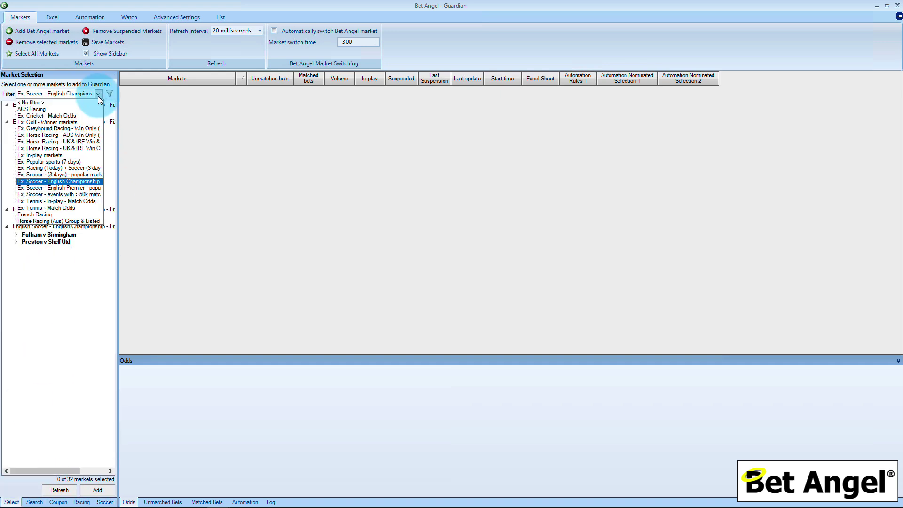
pyautogui.click(65, 105)
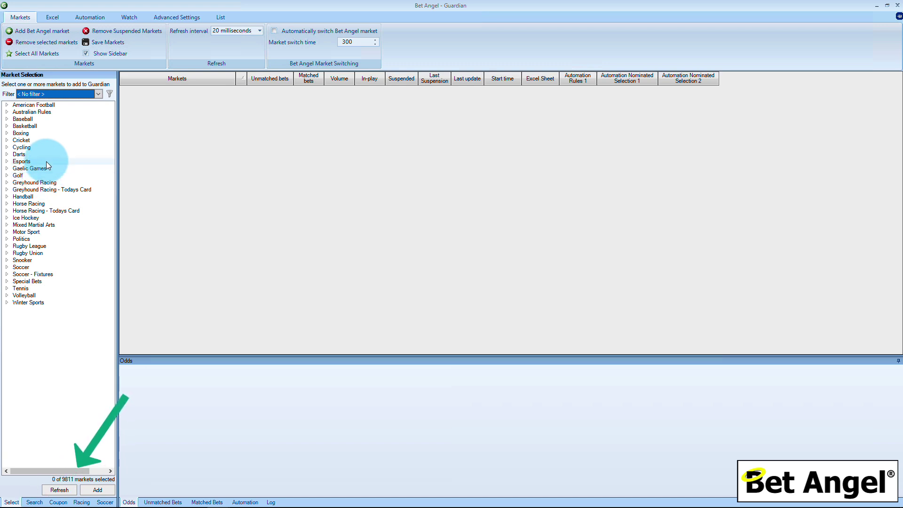
pyautogui.click(100, 94)
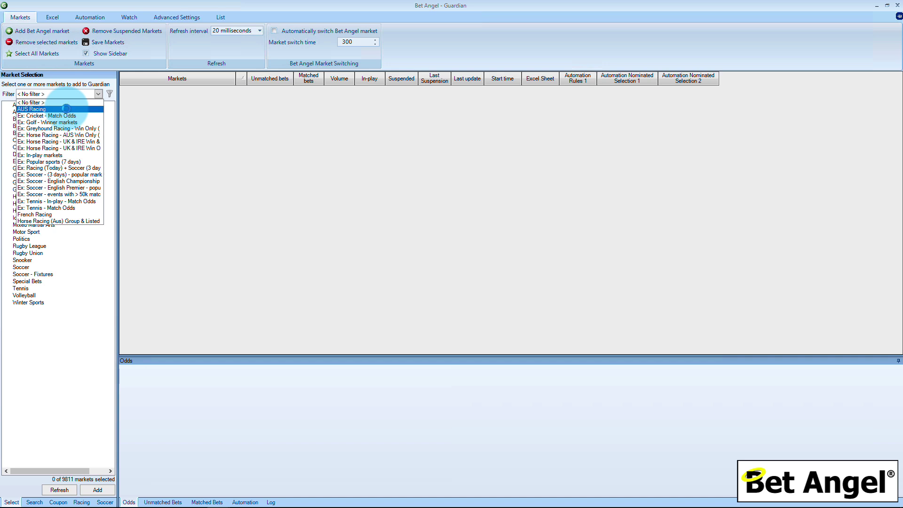
pyautogui.click(71, 109)
pyautogui.click(99, 92)
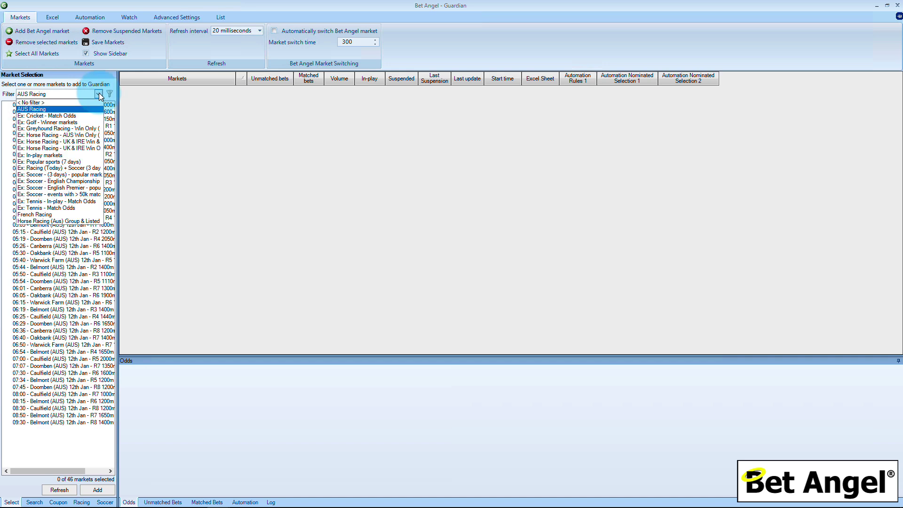
pyautogui.click(75, 115)
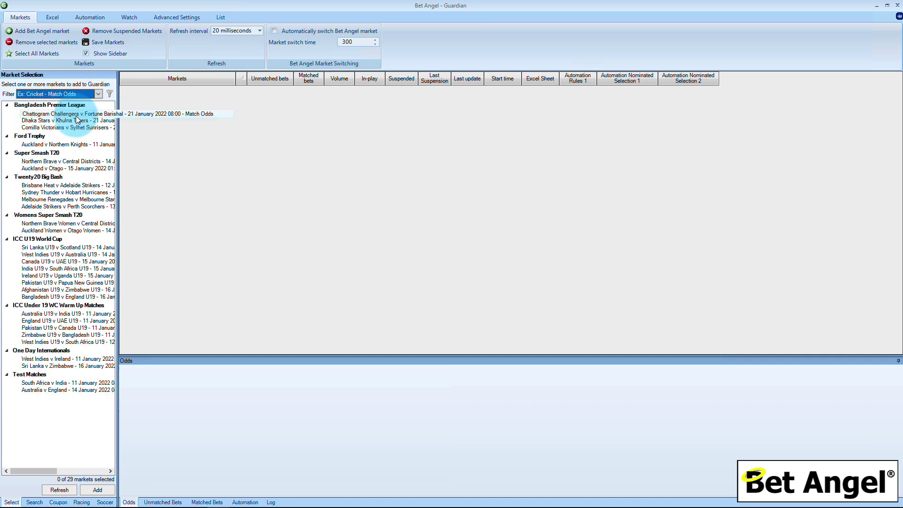
# Apply the "Ex: Horse Racing - UK & IRE Win & Place" filter and examine its UK Racing filter set in the Market Filter Editor
pyautogui.click(99, 94)
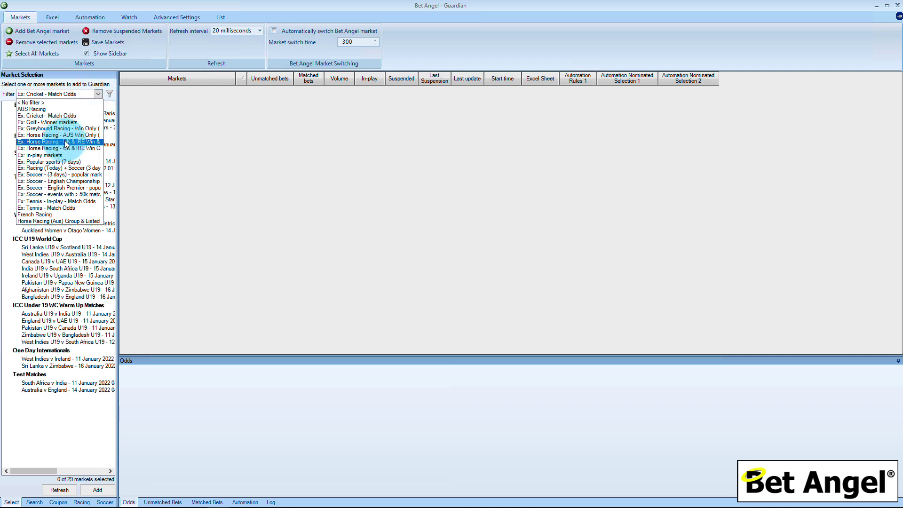
pyautogui.click(64, 147)
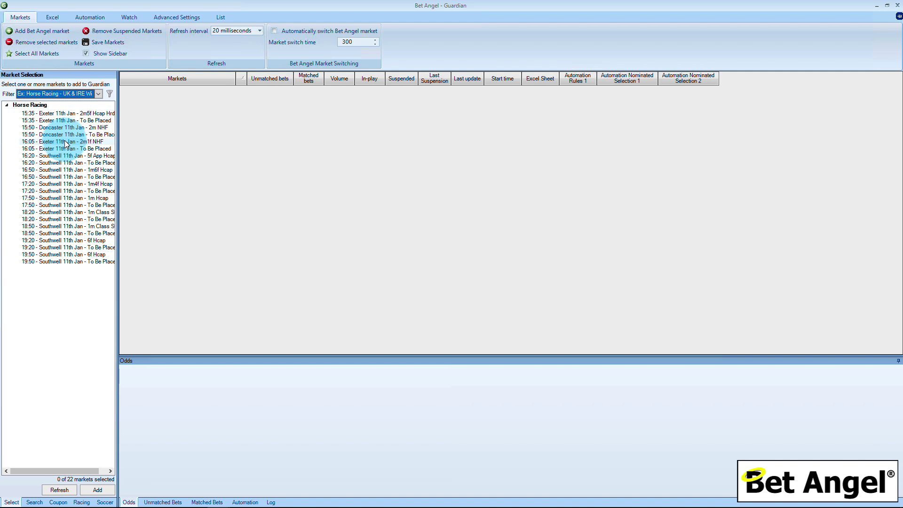
pyautogui.click(109, 94)
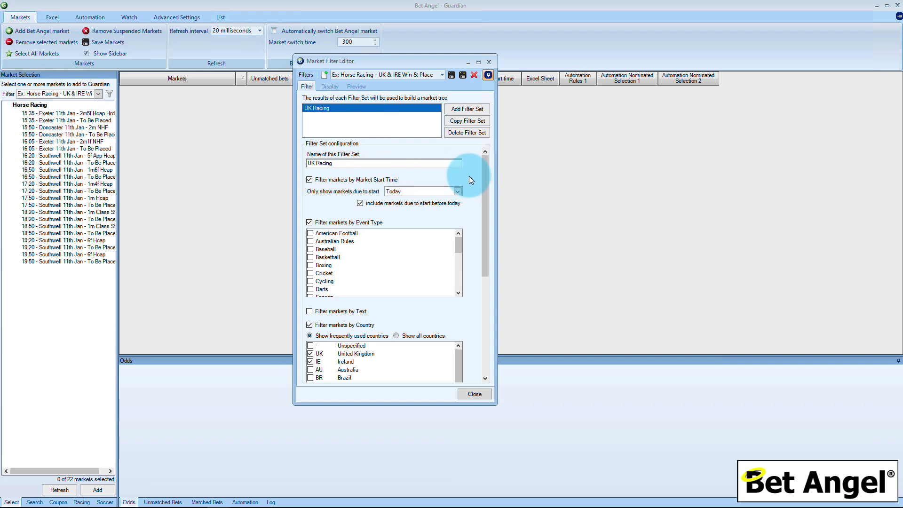
pyautogui.moveTo(485, 165); pyautogui.dragTo(480, 217)
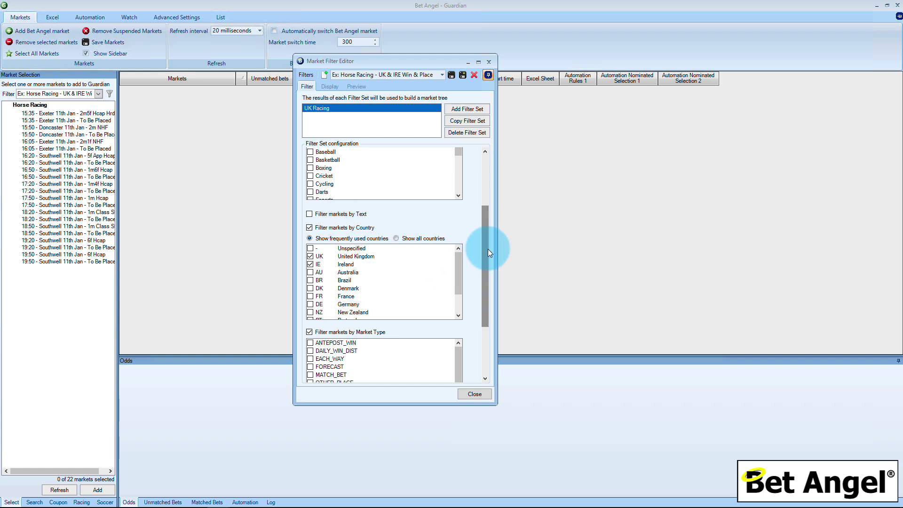
pyautogui.moveTo(488, 250); pyautogui.dragTo(487, 179)
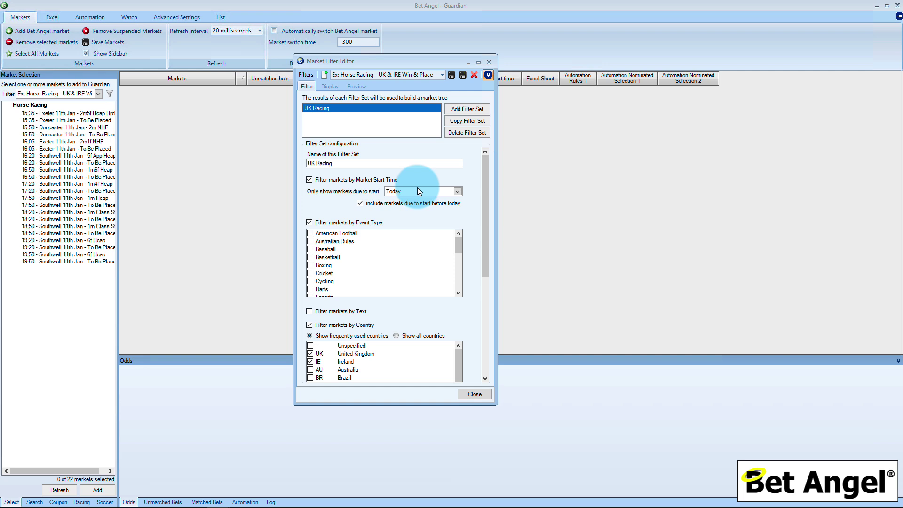
pyautogui.click(490, 63)
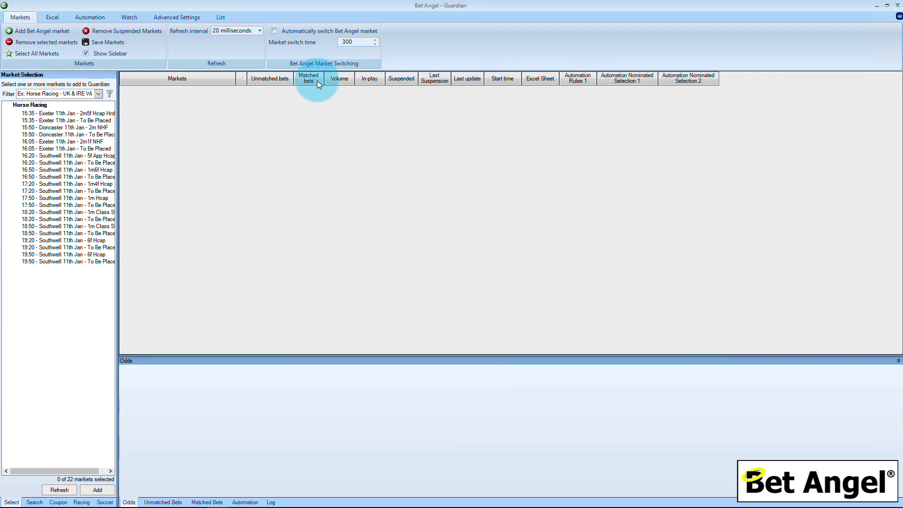
# Filter the market selection by AUS Racing and add all the listed markets to Guardian
pyautogui.click(99, 93)
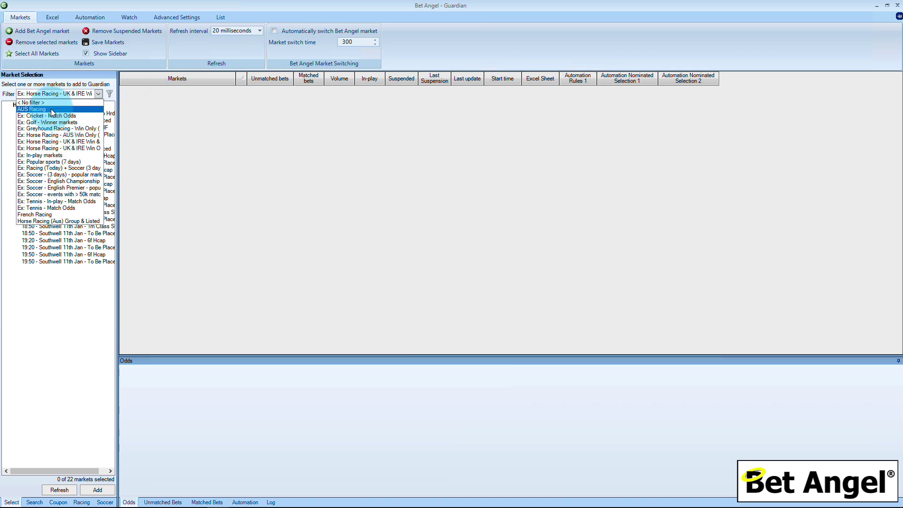
pyautogui.click(66, 109)
pyautogui.rightClick(72, 129)
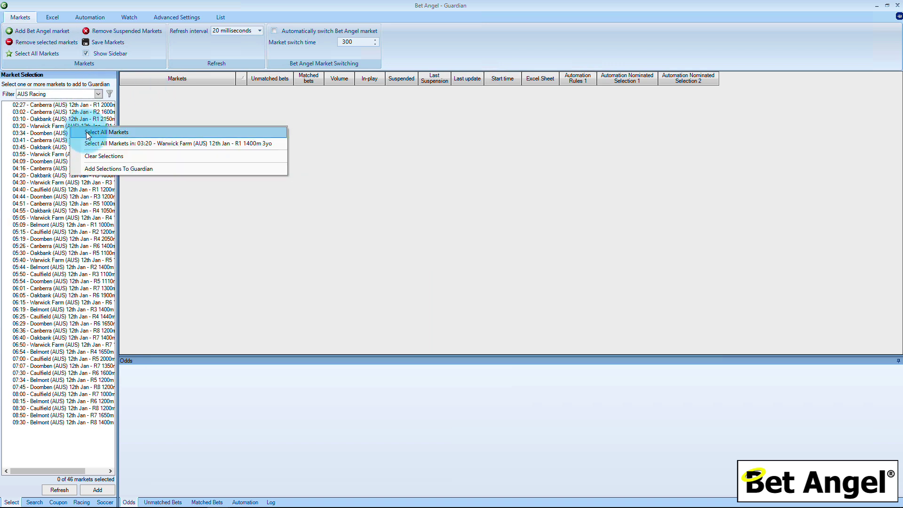
pyautogui.click(104, 132)
pyautogui.moveTo(90, 126); pyautogui.dragTo(190, 127)
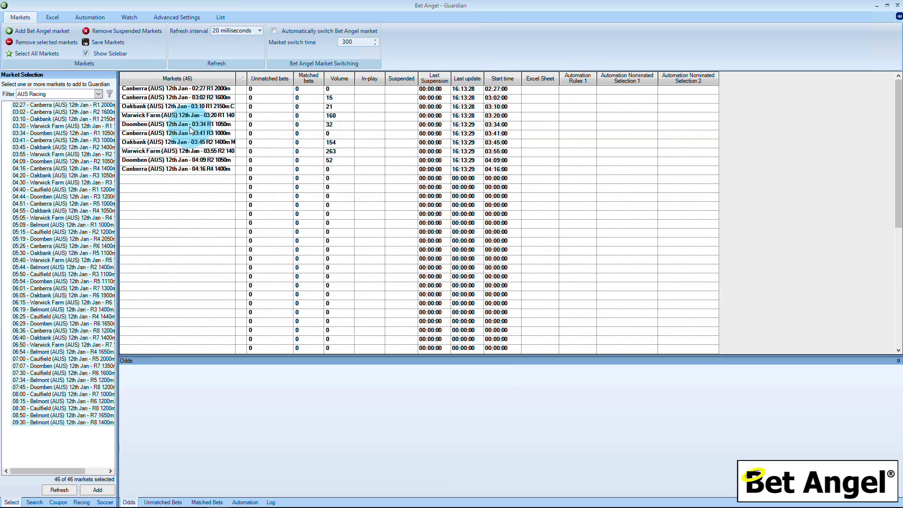
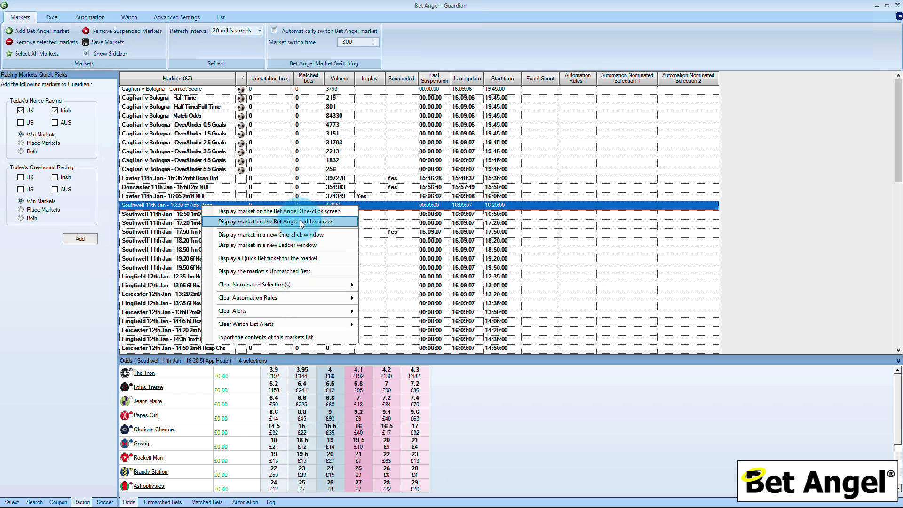
# Display the Southwell 11th Jan 16:20 5f App Hcap market in a new Ladder window and close it
pyautogui.click(288, 245)
pyautogui.click(494, 43)
pyautogui.click(479, 21)
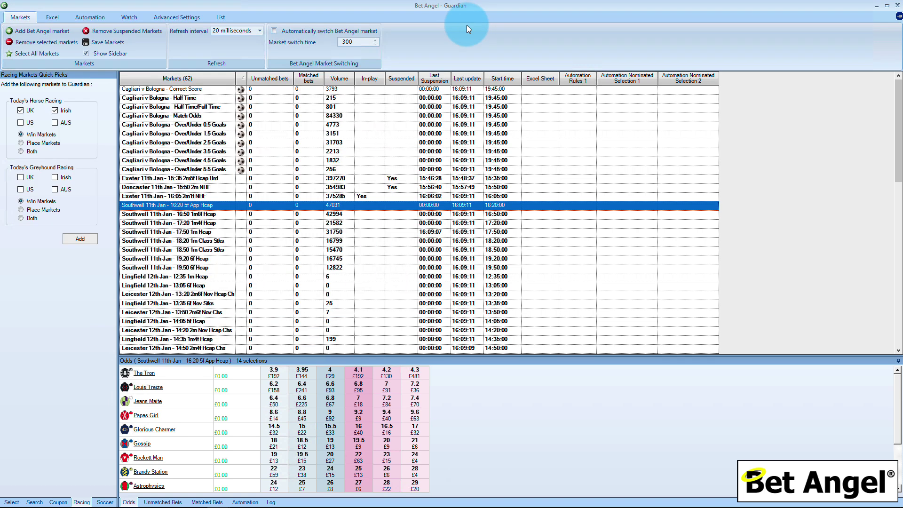
# Display a Quick Bet ticket for the Southwell 16:20 5f App Hcap market and close it without placing a bet
pyautogui.rightClick(201, 206)
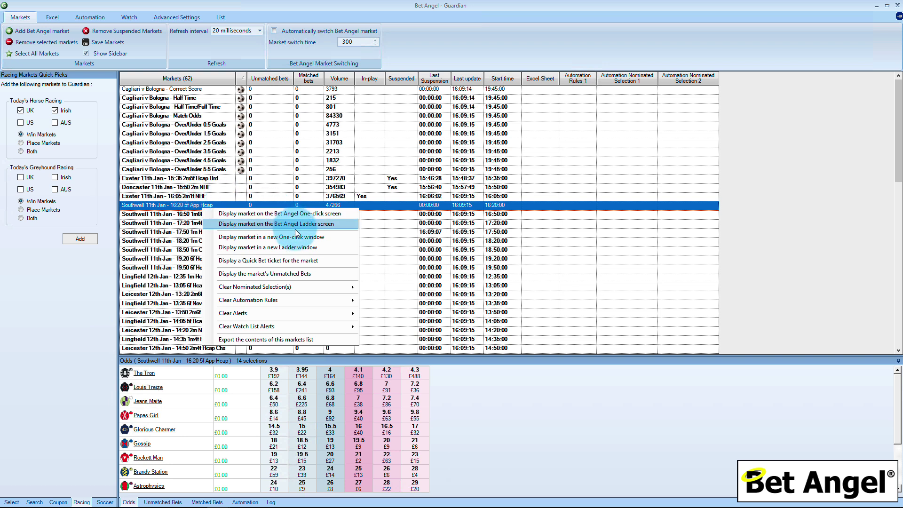
pyautogui.click(310, 261)
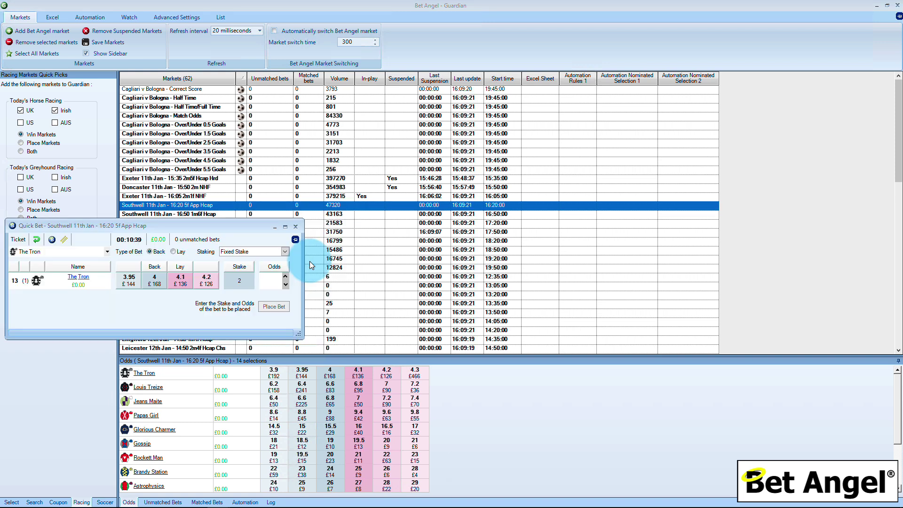
pyautogui.click(296, 229)
pyautogui.rightClick(224, 206)
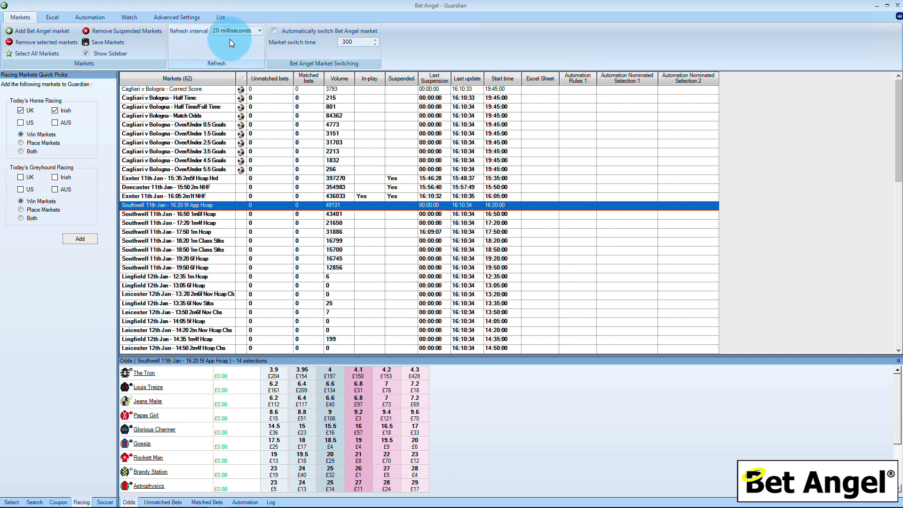
# Review the available refresh intervals and the restricted refresh settings without changing them, and return to the market controls
pyautogui.click(260, 31)
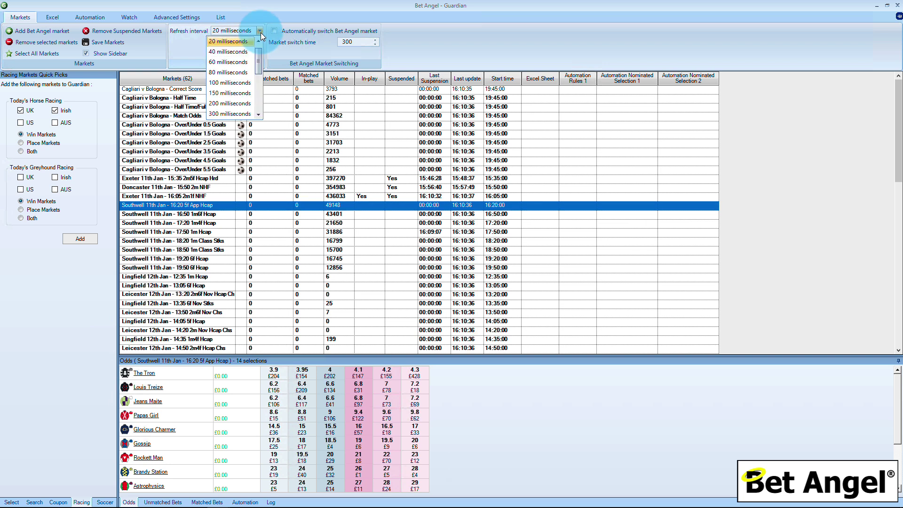
pyautogui.moveTo(256, 57)
pyautogui.mouseDown()
pyautogui.moveTo(255, 95)
pyautogui.moveTo(258, 47)
pyautogui.mouseUp()
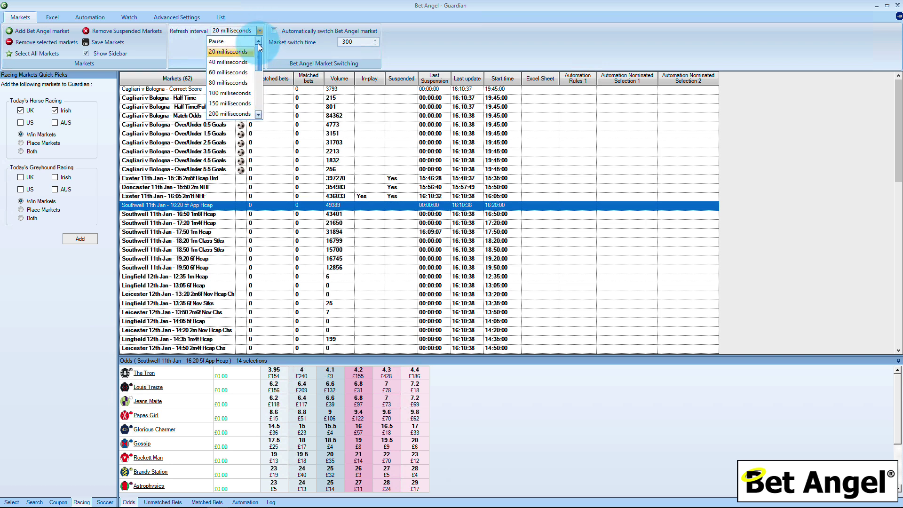
pyautogui.click(184, 47)
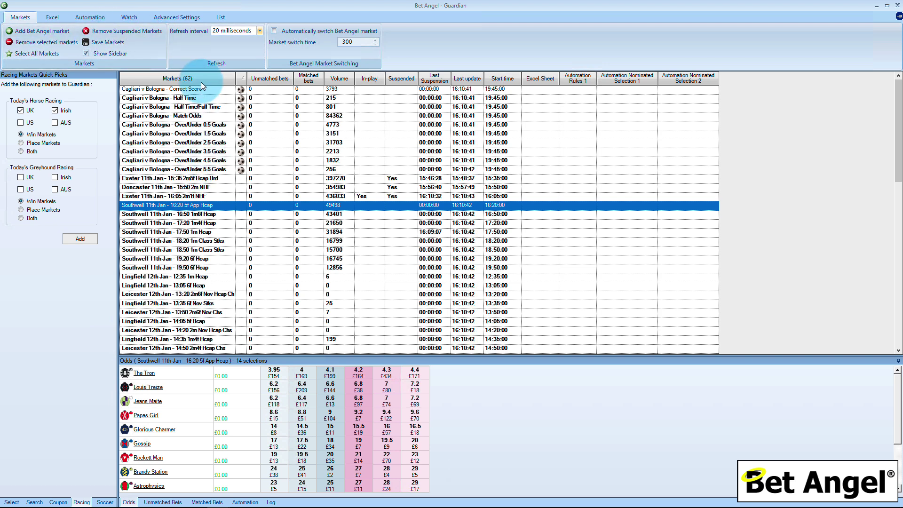
pyautogui.click(180, 21)
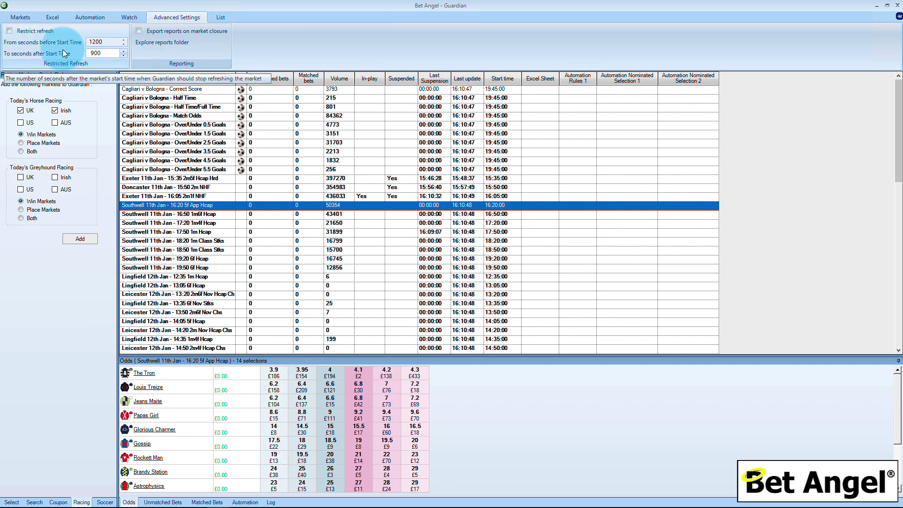
pyautogui.click(27, 19)
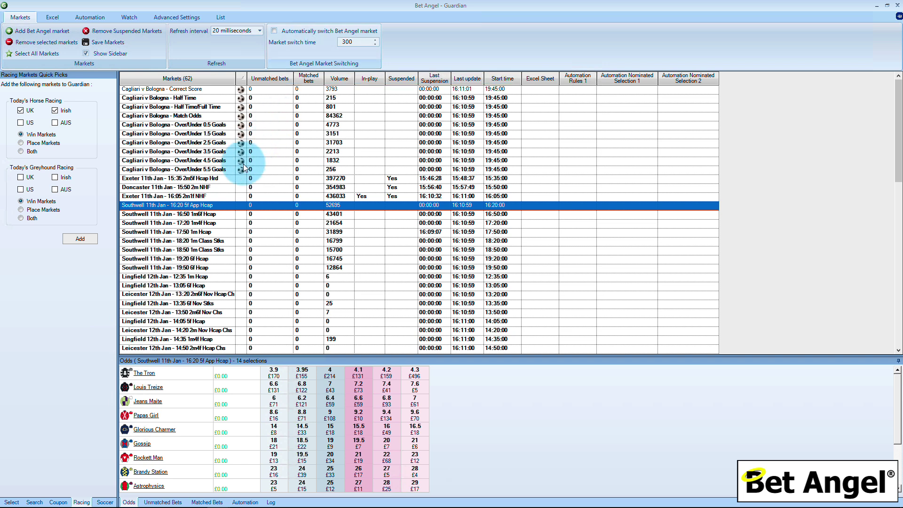
pyautogui.rightClick(228, 206)
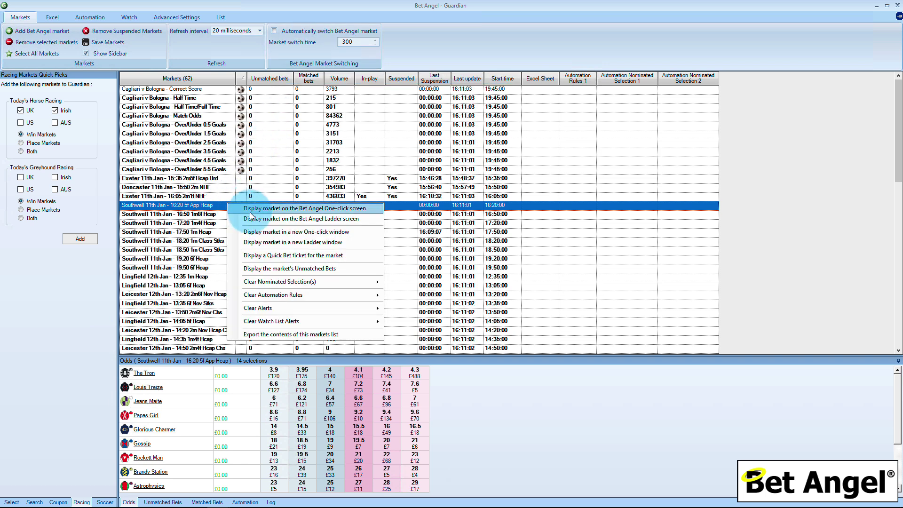
pyautogui.moveTo(259, 281)
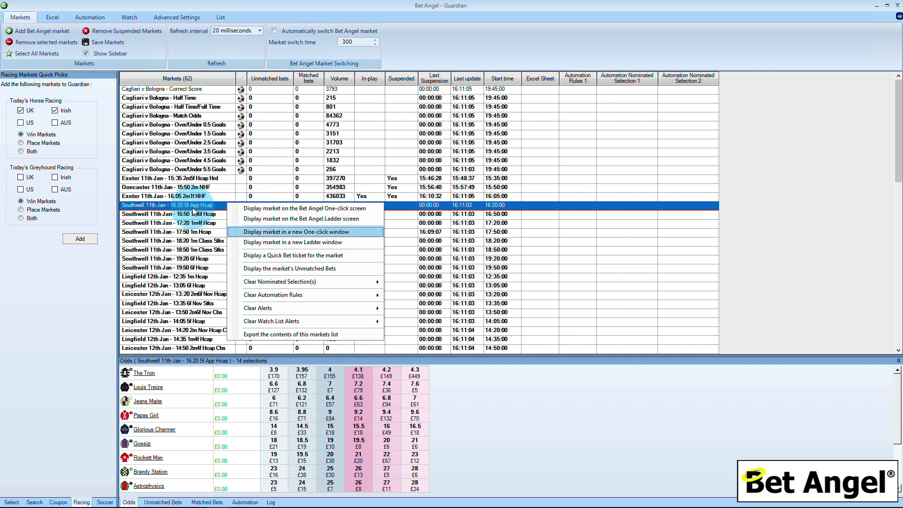
pyautogui.press('Escape')
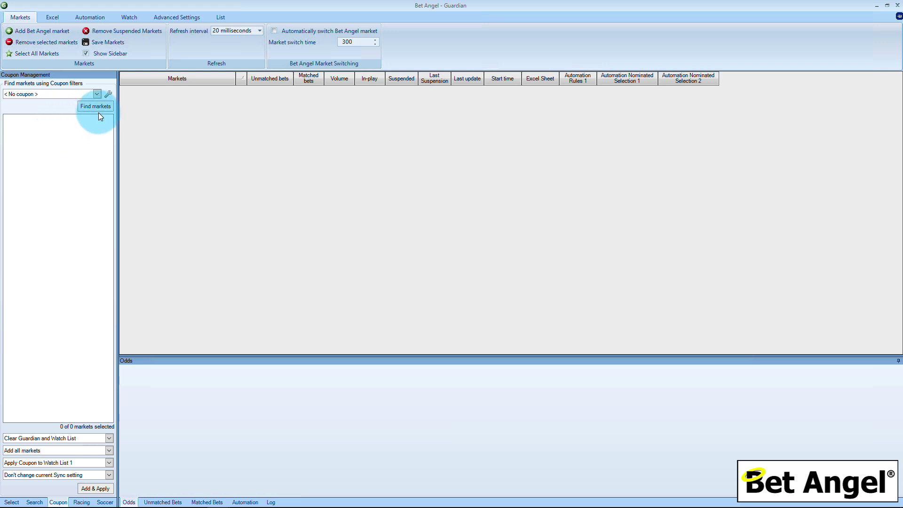
# Find markets using the "Ex: Soccer - >50k vol - multi-column" coupon
pyautogui.click(98, 94)
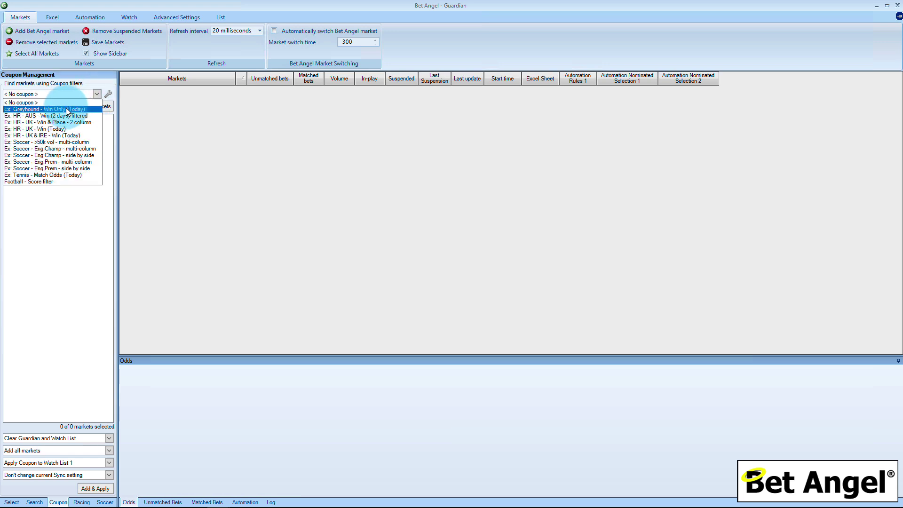
pyautogui.click(47, 142)
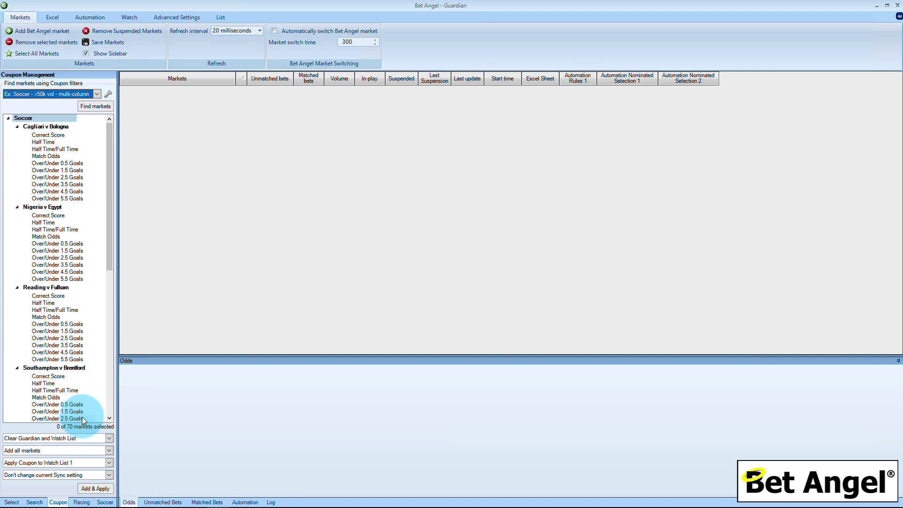
# Add all the coupon's markets to Guardian, apply it to Watch List 1 and show only the Southampton v Brentford event there
pyautogui.click(96, 490)
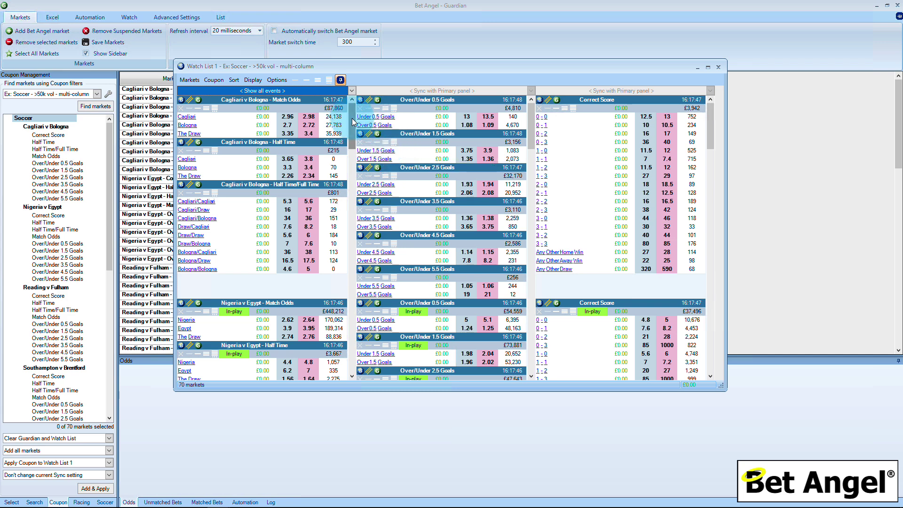
pyautogui.click(352, 91)
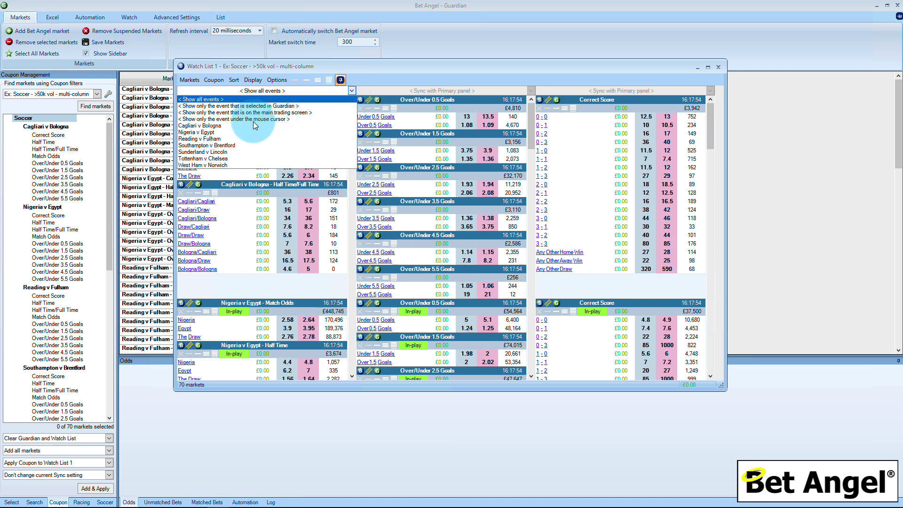
pyautogui.click(230, 145)
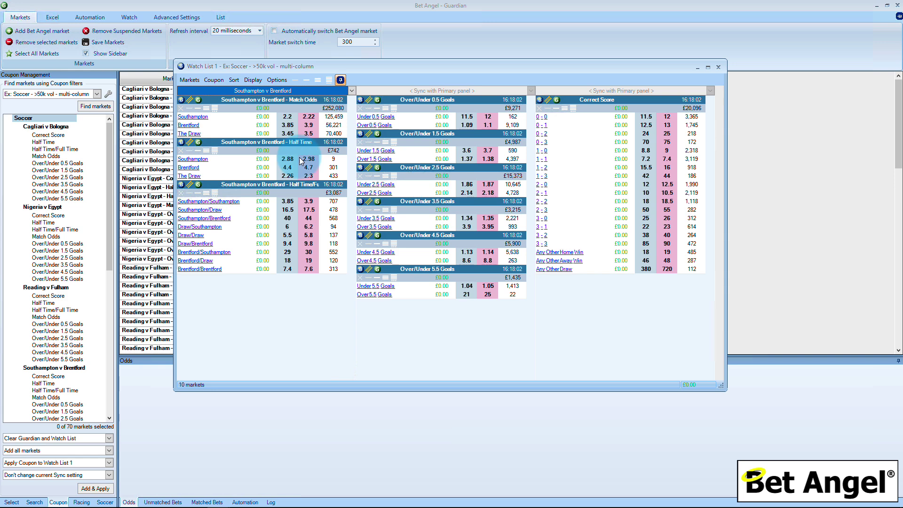
# Switch the Watch List 1 event filter to Nigeria v Egypt
pyautogui.click(282, 92)
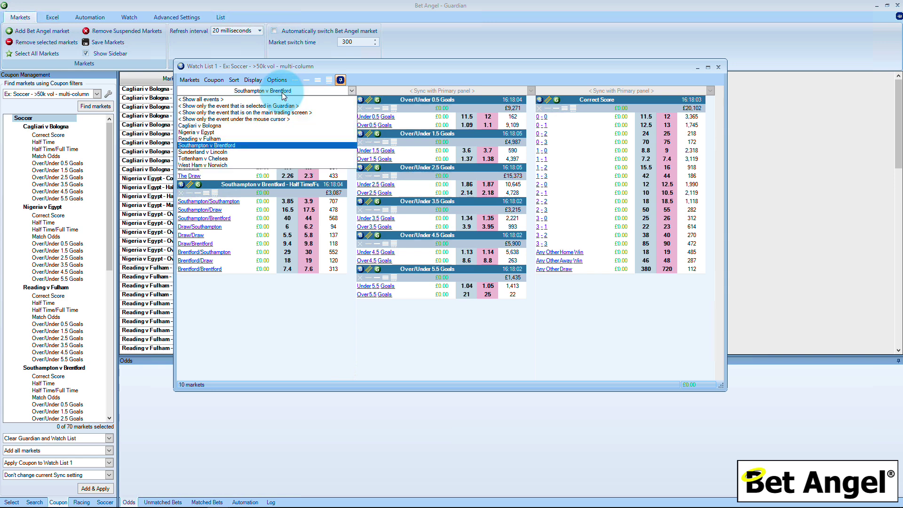
pyautogui.click(214, 134)
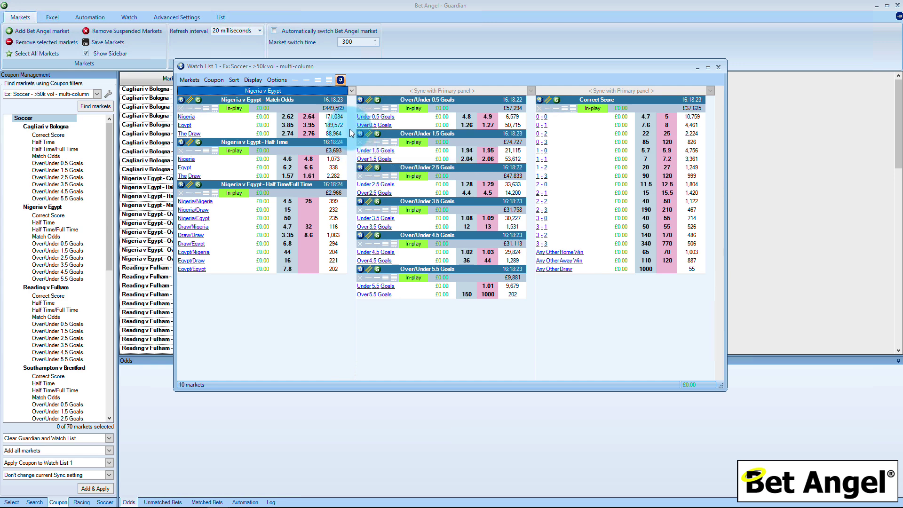
pyautogui.click(98, 94)
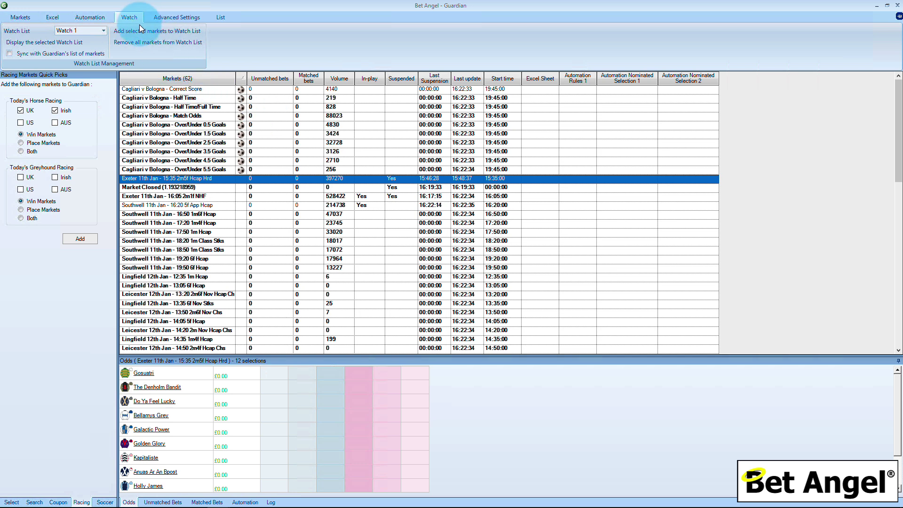
# Add all ten Cagliari v Bologna markets, Correct Score through Over/Under 5.5 Goals, to Watch 1 and display that watch list
pyautogui.click(188, 89)
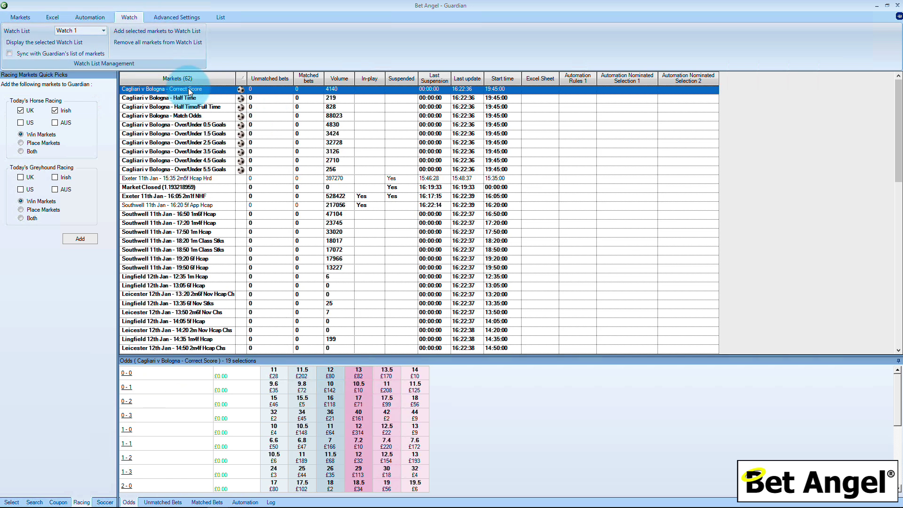
pyautogui.hotkey('shift', 'Down')
pyautogui.hotkey('shift', 'Down')
pyautogui.hotkey('shift', 'Down')
pyautogui.hotkey('shift', 'Down')
pyautogui.hotkey('shift', 'Down')
pyautogui.hotkey('shift', 'Down')
pyautogui.hotkey('shift', 'Down')
pyautogui.hotkey('shift', 'Down')
pyautogui.hotkey('shift', 'Down')
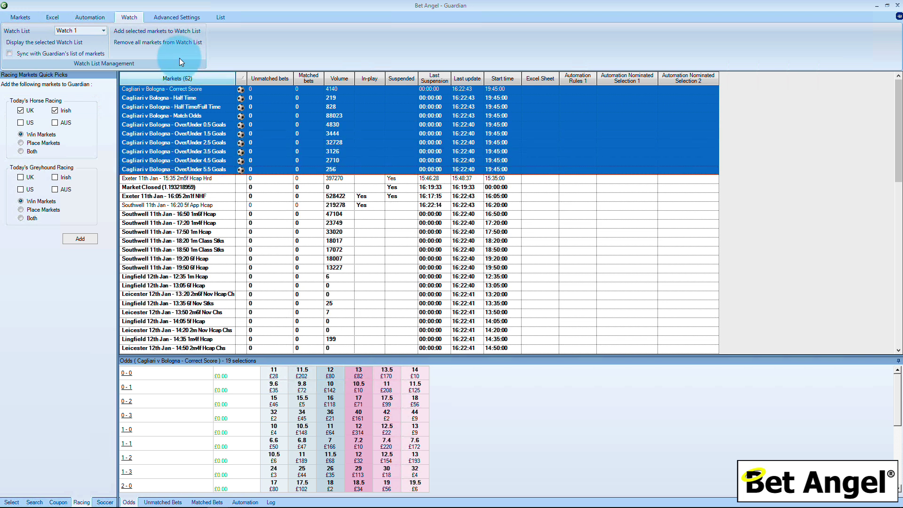
pyautogui.click(137, 35)
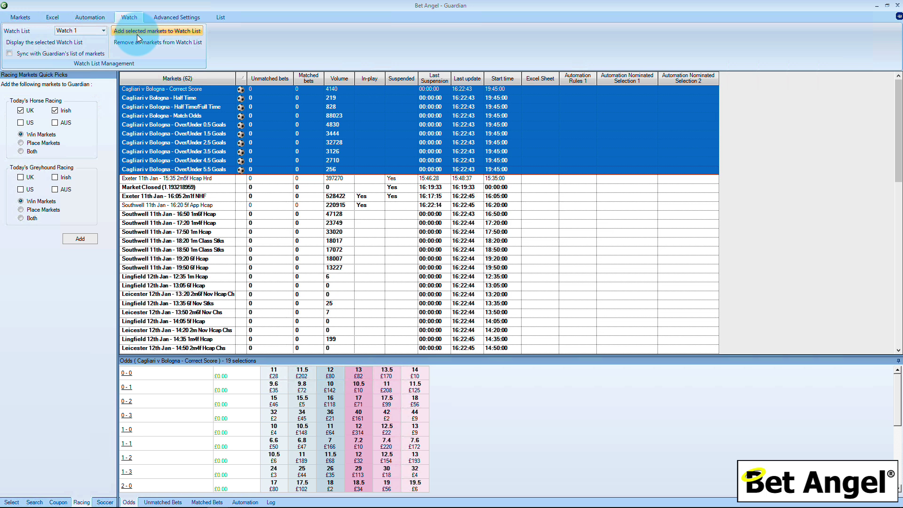
pyautogui.click(55, 43)
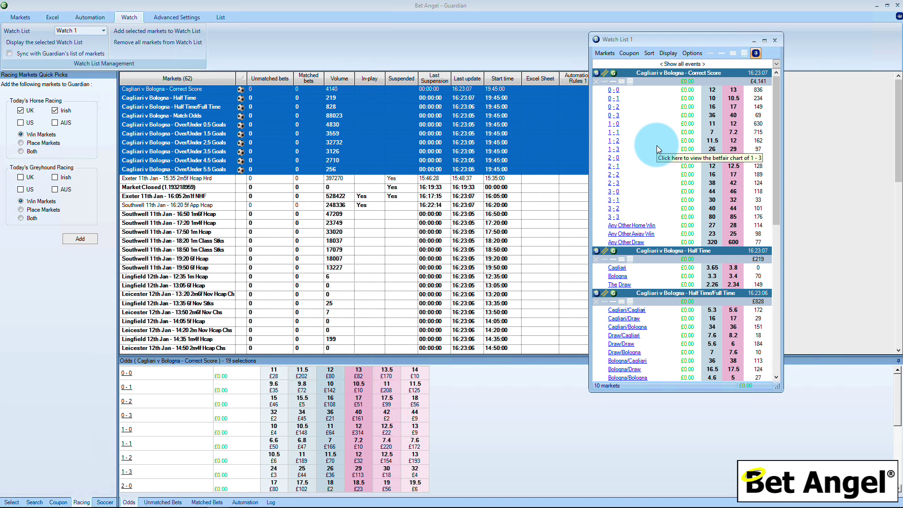
# Add the Southwell 11th Jan markets from 16:20 5f App Hcap through 19:50 6f Hcap to Watch 2
pyautogui.click(162, 206)
pyautogui.hotkey('shift', 'Down')
pyautogui.hotkey('shift', 'Down')
pyautogui.hotkey('shift', 'Down')
pyautogui.hotkey('shift', 'Down')
pyautogui.hotkey('shift', 'Down')
pyautogui.hotkey('shift', 'Down')
pyautogui.hotkey('shift', 'Down')
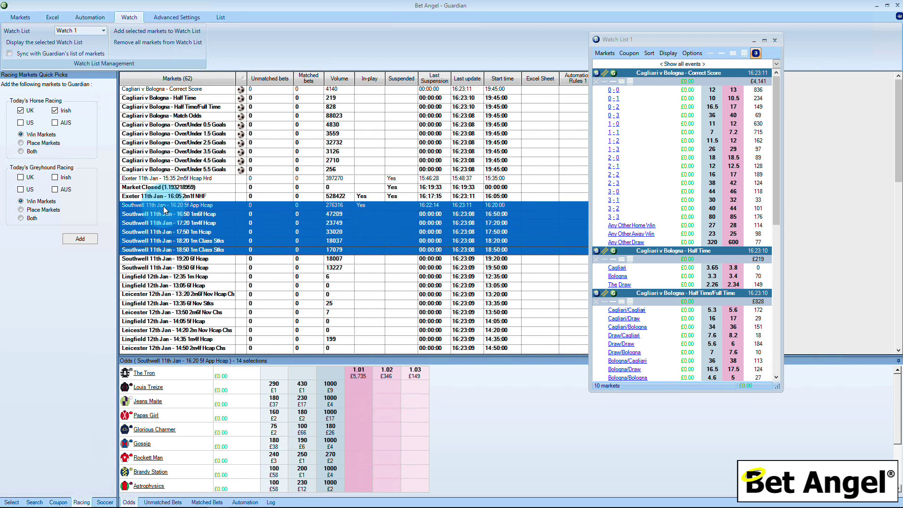
pyautogui.click(101, 31)
pyautogui.click(80, 46)
pyautogui.click(141, 31)
pyautogui.click(144, 31)
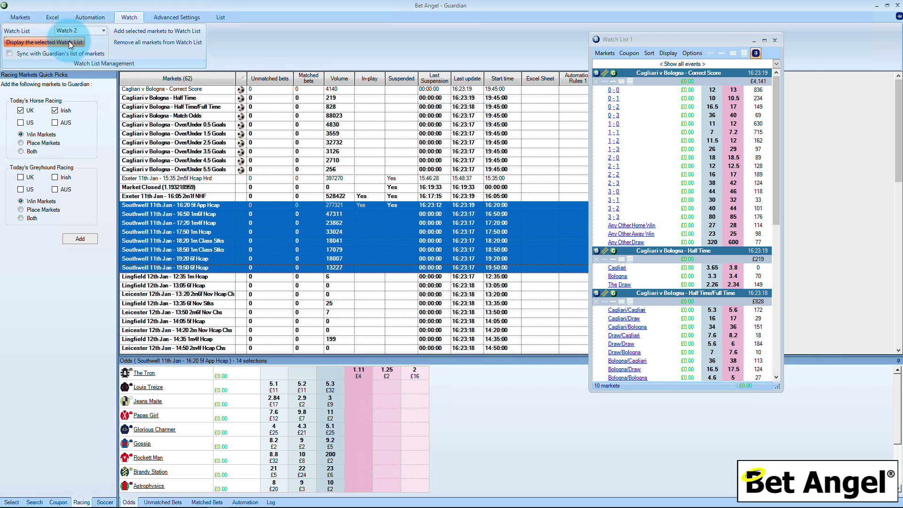
# Display Watch List 2, place its window beside Watch List 1 and look through its Southwell markets
pyautogui.click(44, 42)
pyautogui.moveTo(241, 130); pyautogui.dragTo(508, 75)
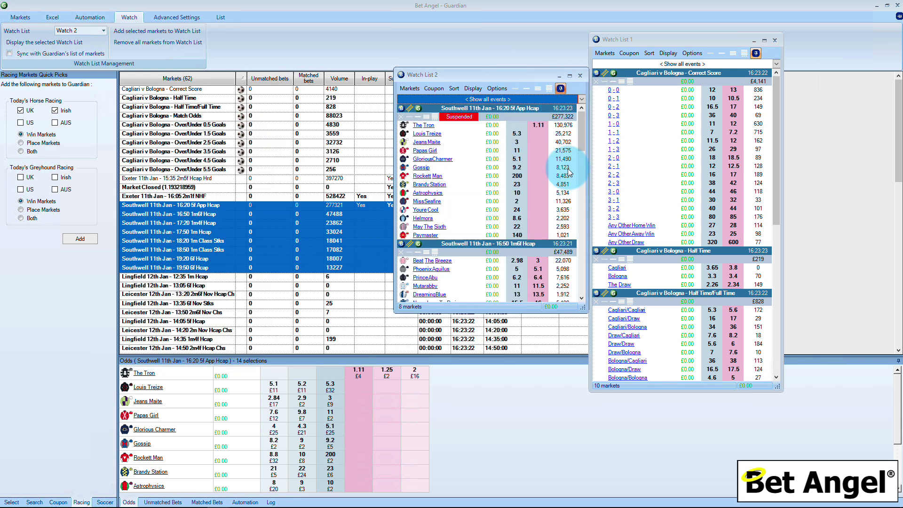
pyautogui.click(581, 193)
pyautogui.moveTo(579, 191); pyautogui.dragTo(577, 223)
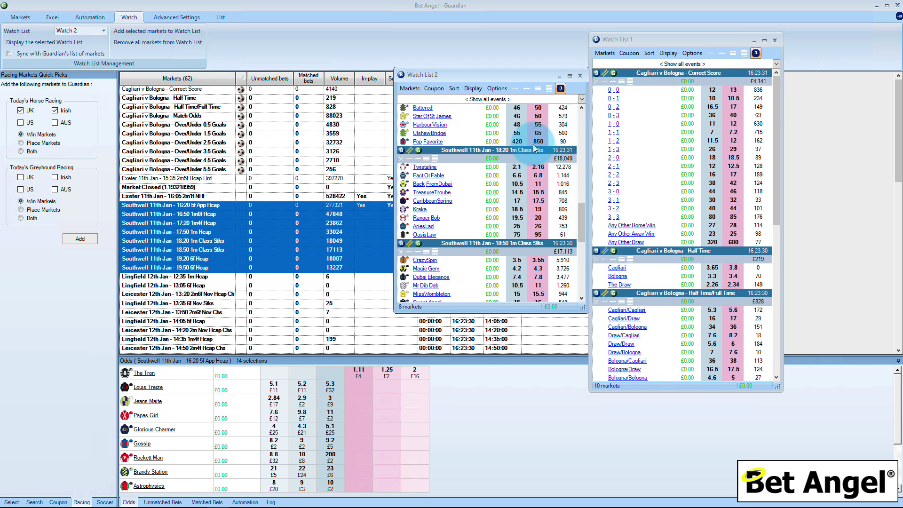
# Review Watch List 2's price-click, refresh, sorting and coupon options without changing them
pyautogui.click(497, 88)
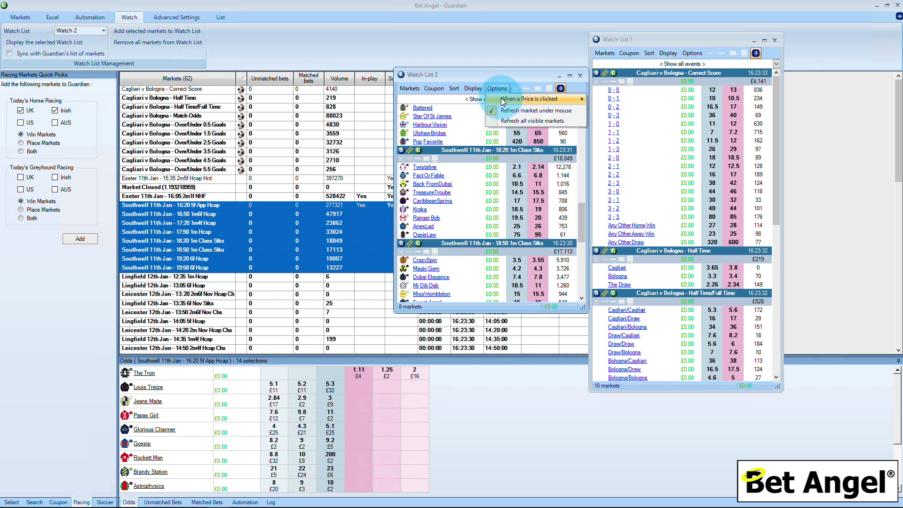
pyautogui.moveTo(503, 102)
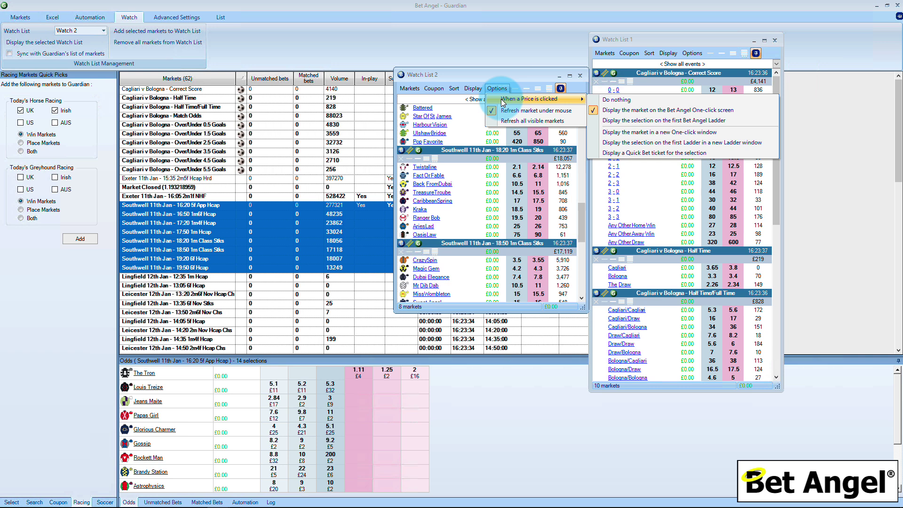
pyautogui.moveTo(473, 89)
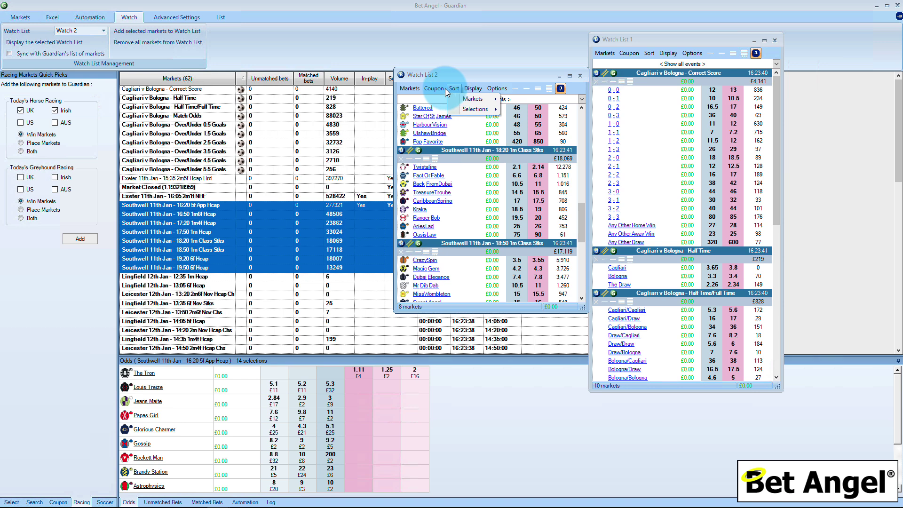
pyautogui.click(428, 89)
pyautogui.moveTo(408, 91)
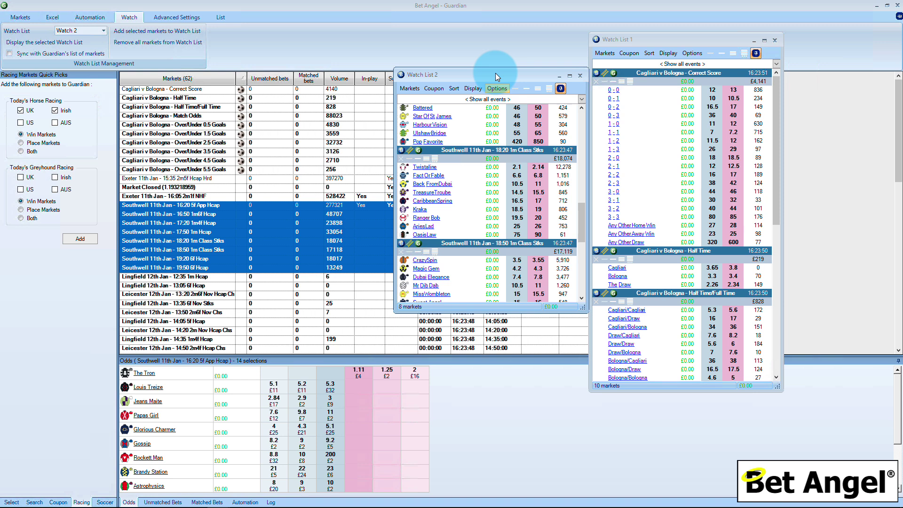
# Show only the first three selections in each market of Watch List 2
pyautogui.click(538, 90)
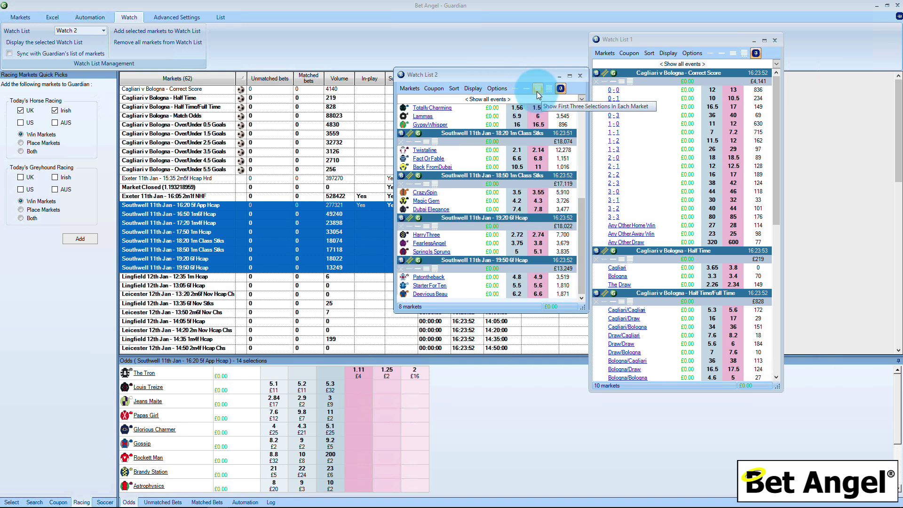
pyautogui.moveTo(583, 206); pyautogui.dragTo(581, 122)
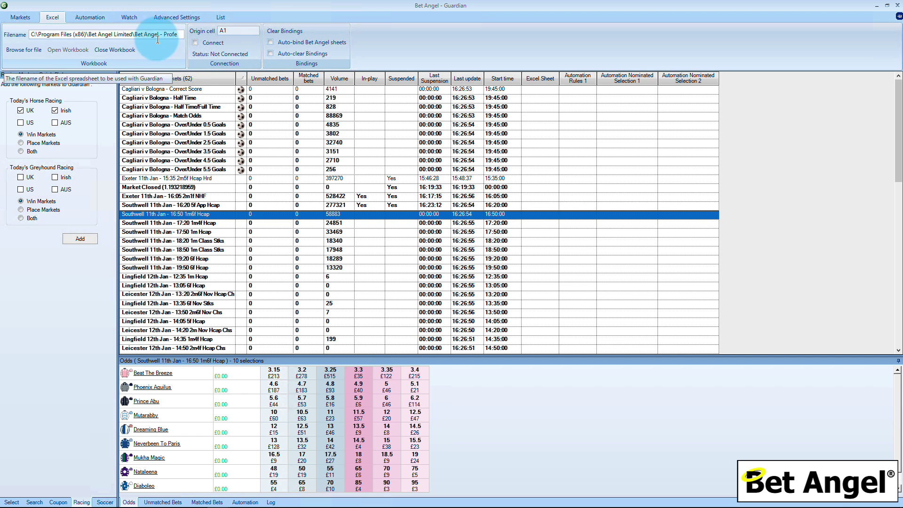
# Connect Guardian to the Excel workbook and bind the Southwell 16:50 1m6f Hcap market to the Bet Angel sheet
pyautogui.click(213, 42)
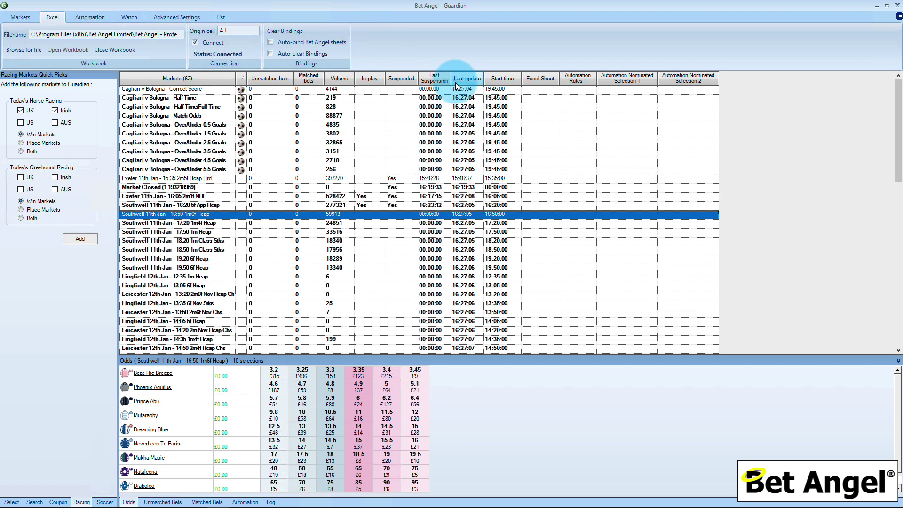
pyautogui.click(541, 215)
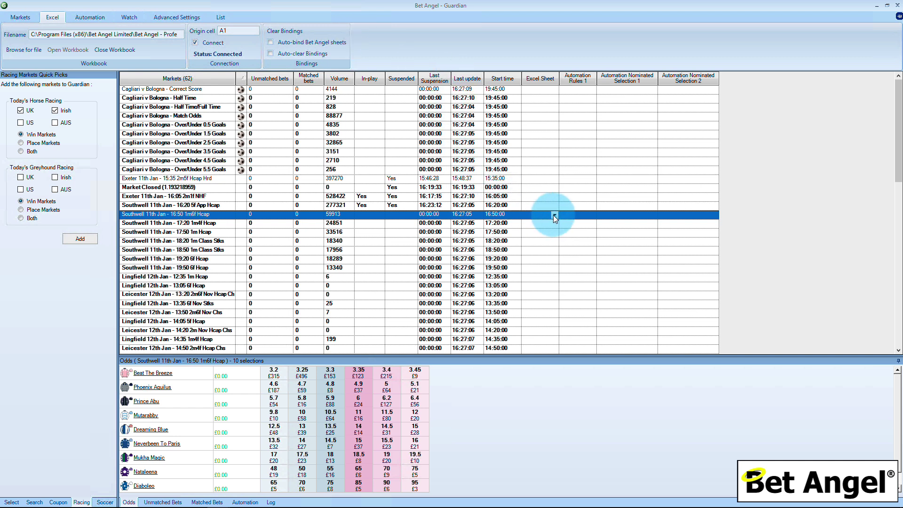
pyautogui.click(553, 216)
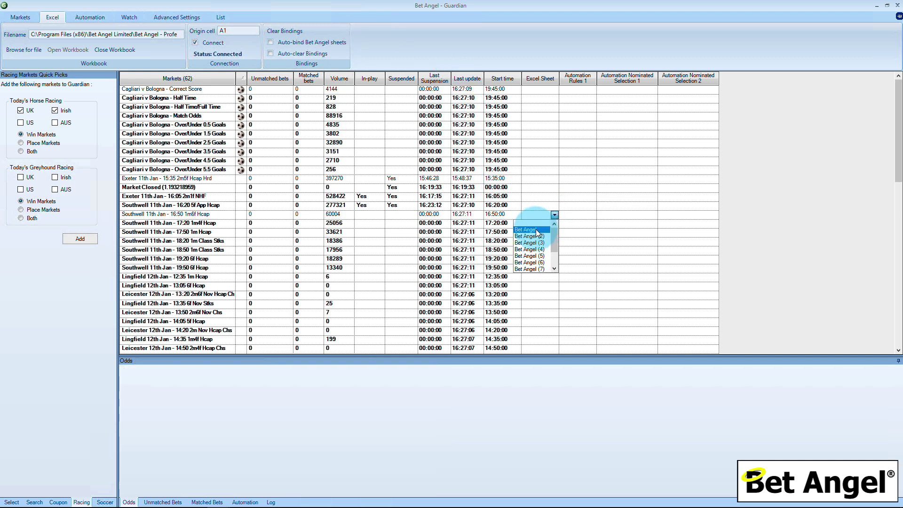
pyautogui.click(536, 230)
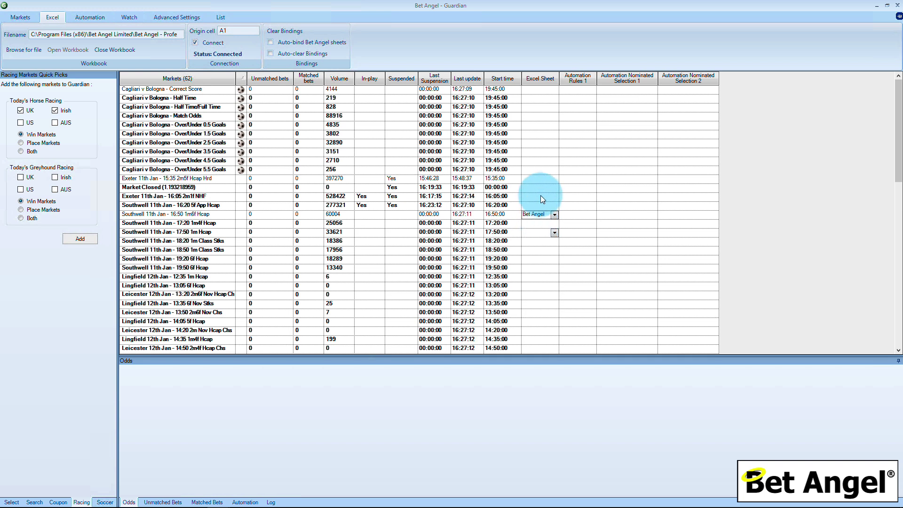
# Bind Cagliari v Bologna Match Odds to sheet Bet Angel (2) and its Over/Under 2.5 Goals market to Bet Angel (3)
pyautogui.click(553, 117)
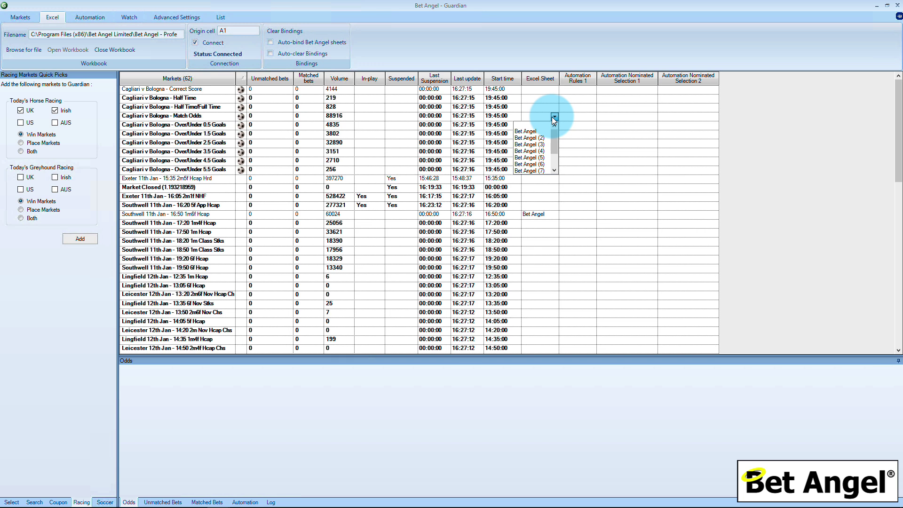
pyautogui.click(542, 141)
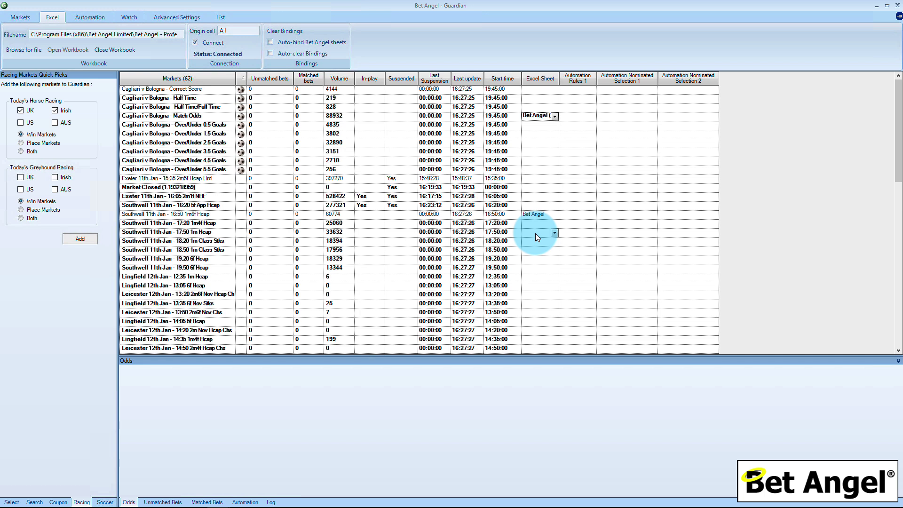
pyautogui.click(555, 142)
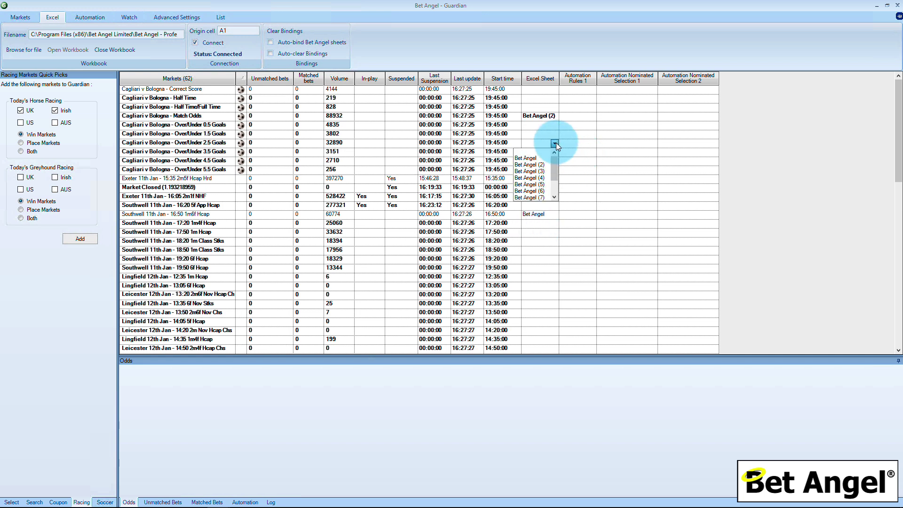
pyautogui.click(539, 172)
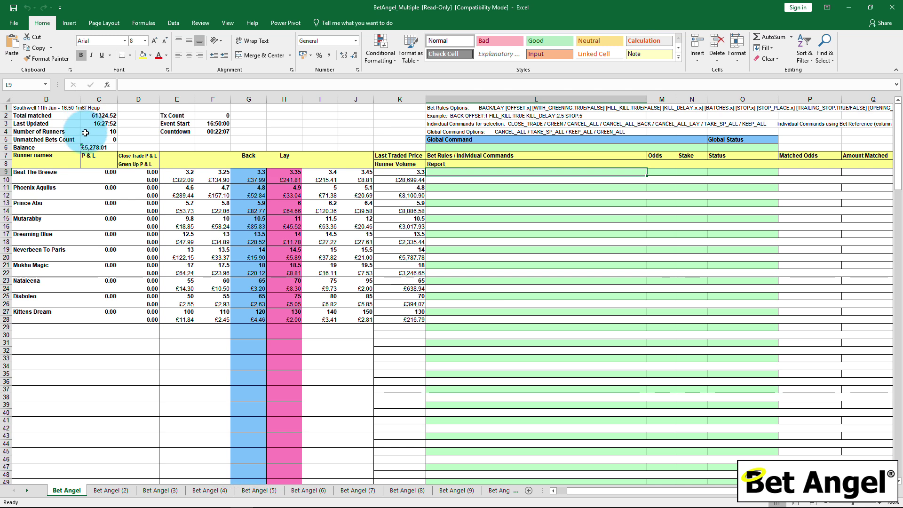
# Examine the market data on the Bet Angel (2) and Bet Angel (3) sheets of the Excel workbook
pyautogui.click(108, 491)
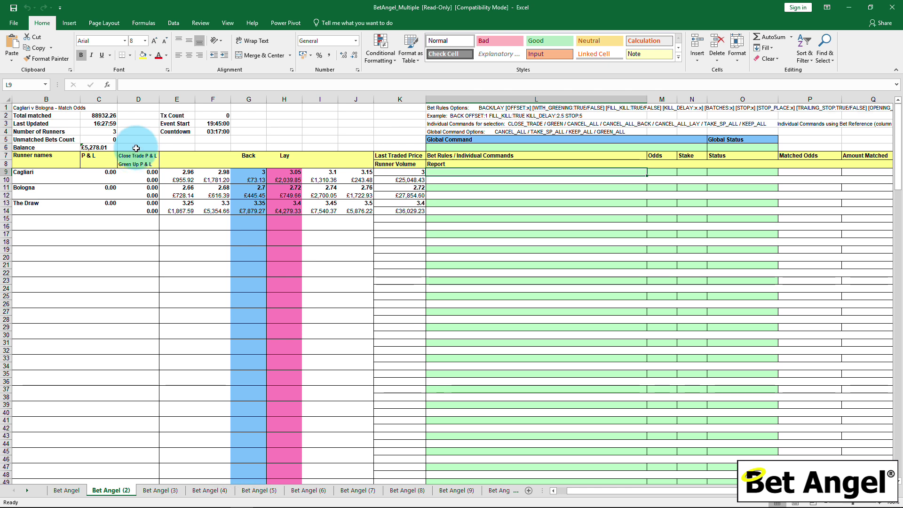
pyautogui.click(158, 491)
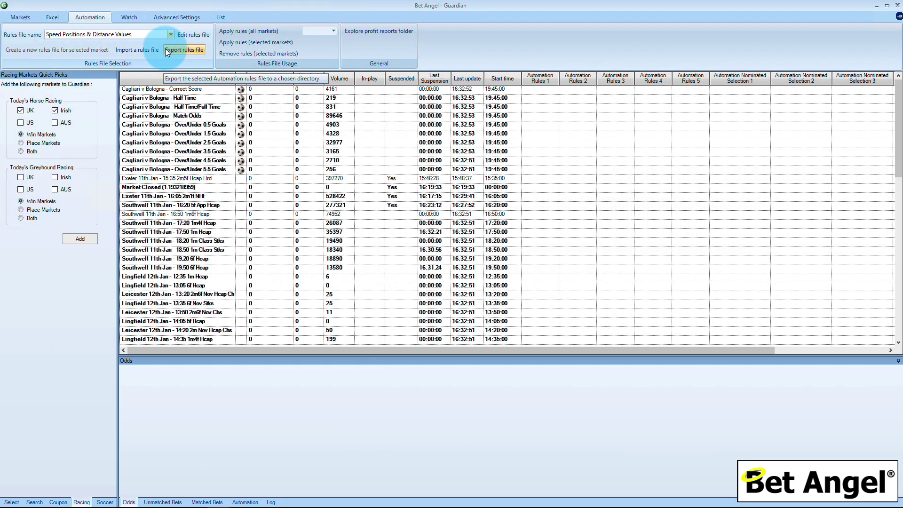
# Open the Speed Positions & Distance Values rules file for editing and add a new undefined condition to the Connect to TPD rule
pyautogui.click(186, 35)
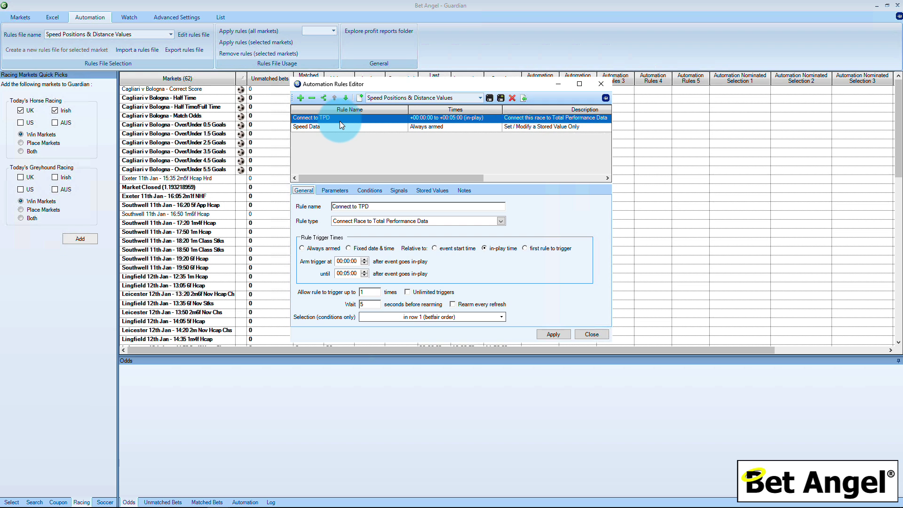
pyautogui.click(336, 191)
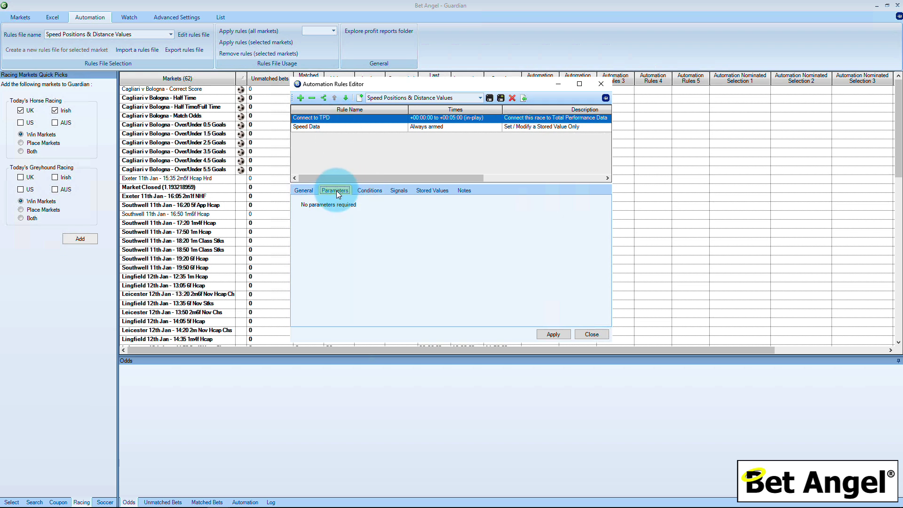
pyautogui.click(381, 191)
pyautogui.click(314, 318)
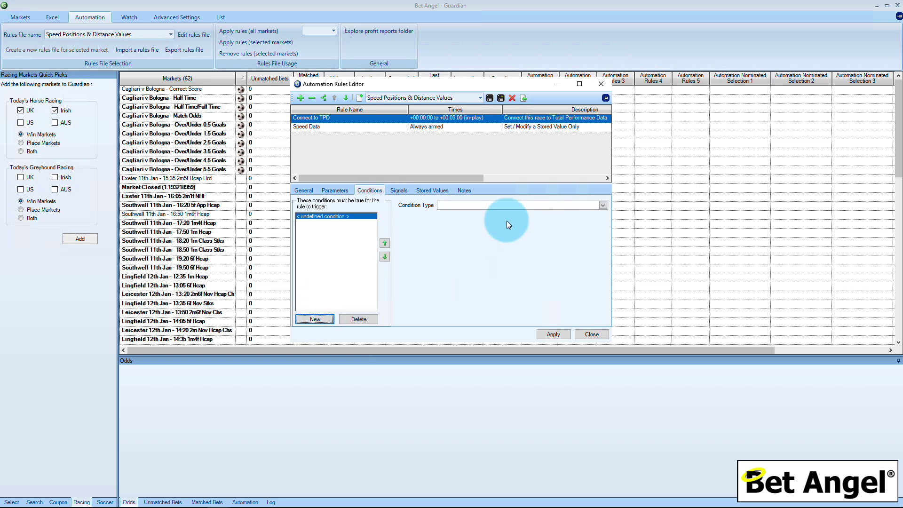
pyautogui.click(506, 205)
# Examine the stored values and notes of the Connect to TPD rule
pyautogui.click(406, 189)
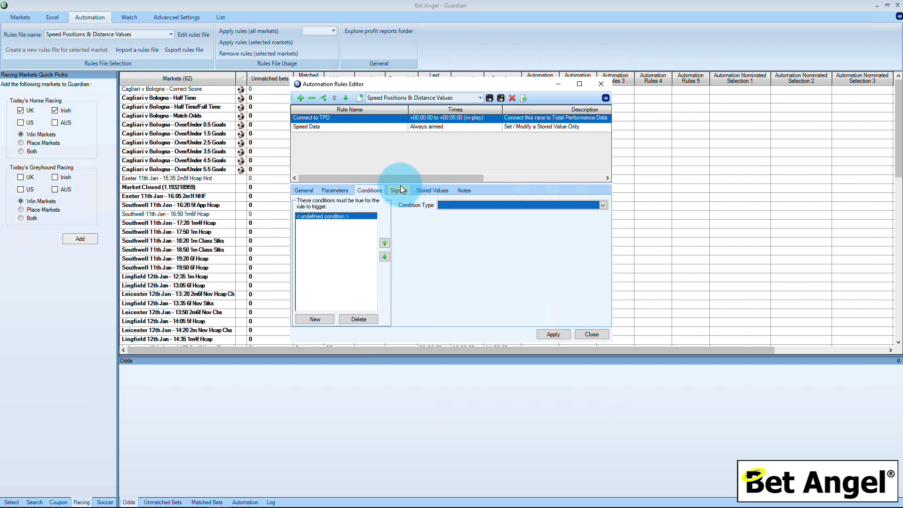
pyautogui.click(433, 191)
pyautogui.click(466, 190)
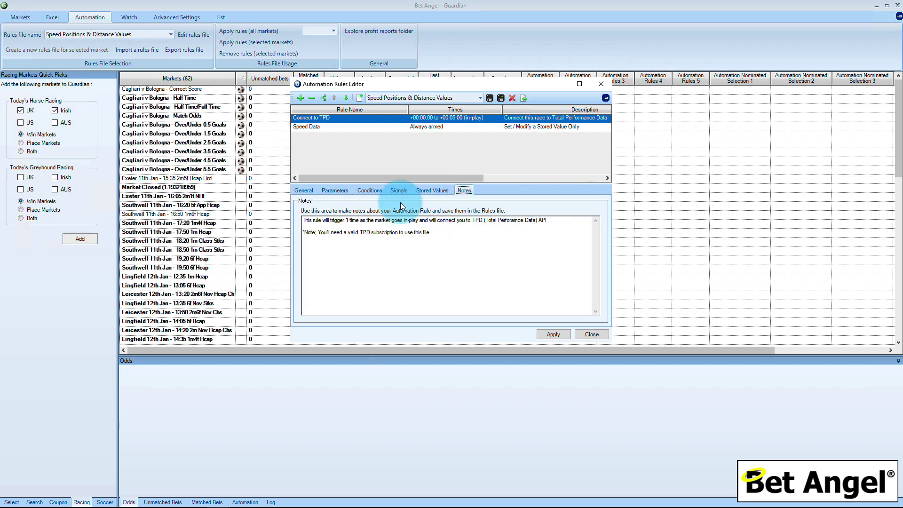
# Review the general settings of the Connect to TPD rule and close the rules editor
pyautogui.click(305, 191)
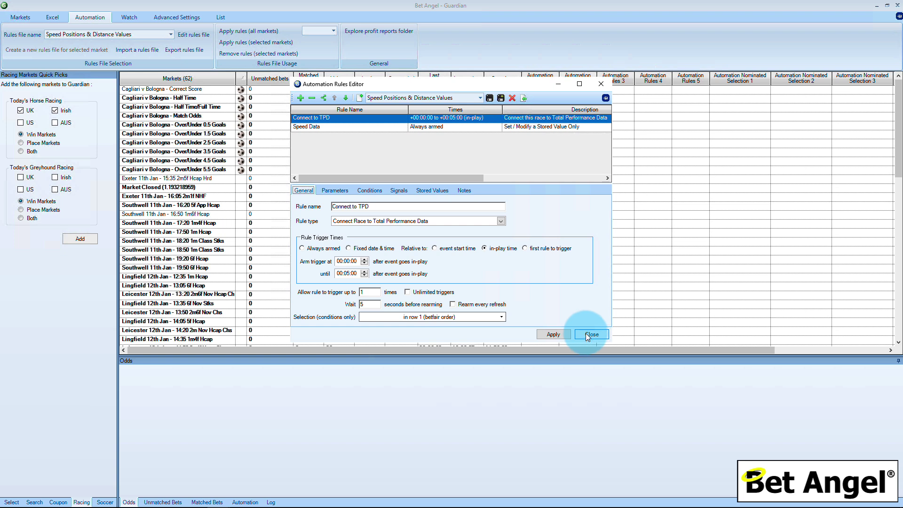
pyautogui.click(589, 335)
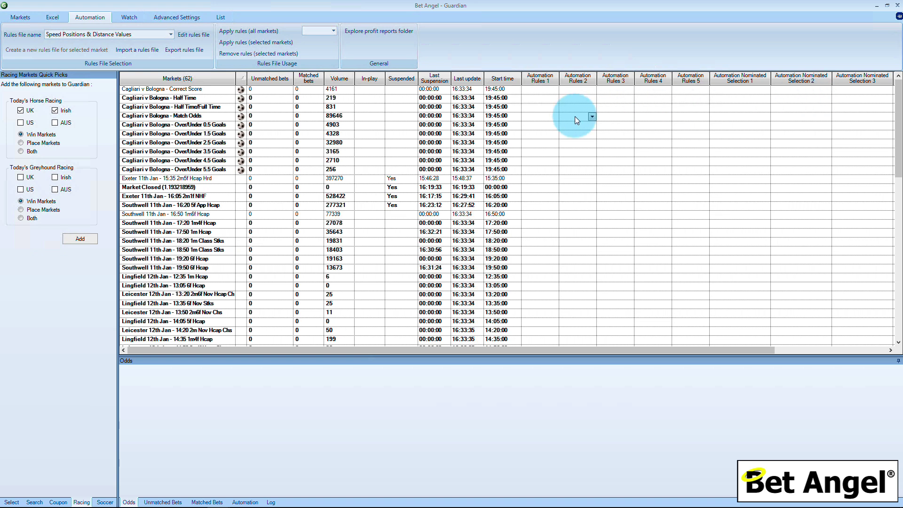
# Assign the Inplay_Data rules file as Automation Rules 1 for the Southwell 16:50 race
pyautogui.scroll(-4, 528, 251)
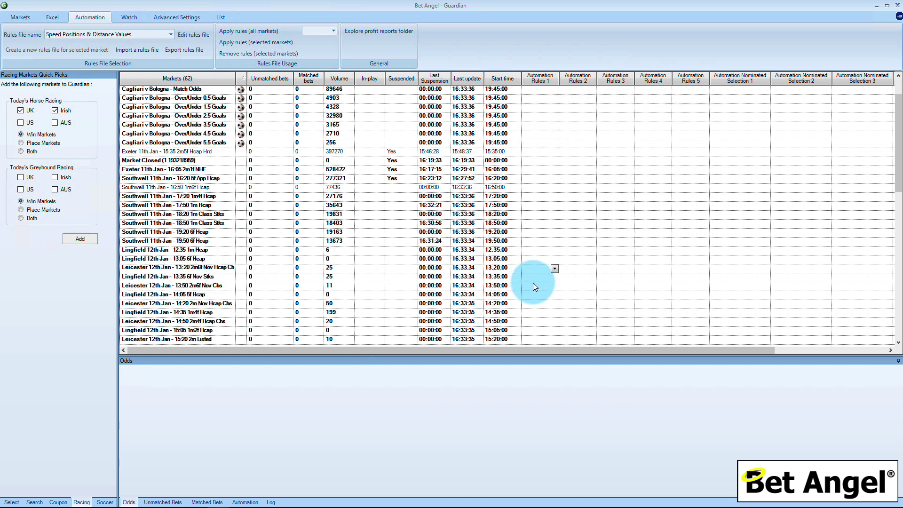
pyautogui.scroll(2, 541, 238)
pyautogui.scroll(2, 537, 202)
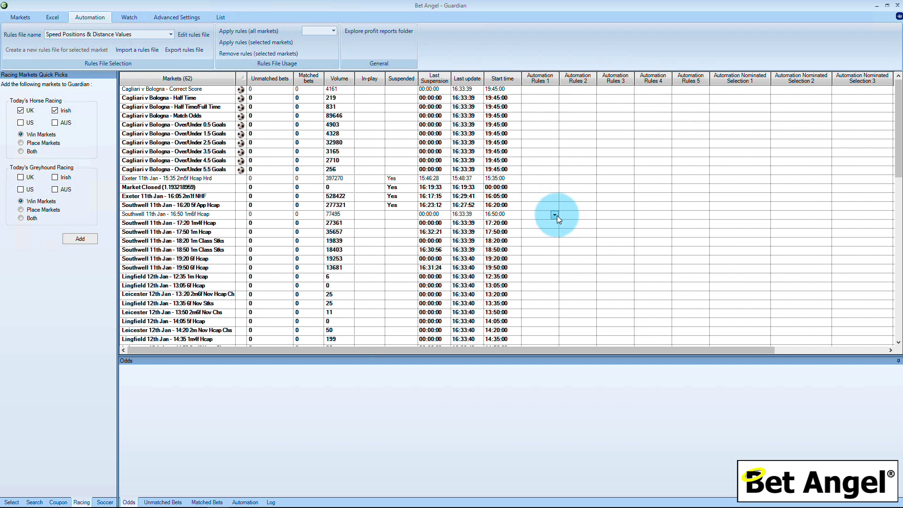
pyautogui.click(555, 215)
pyautogui.moveTo(555, 234); pyautogui.dragTo(553, 257)
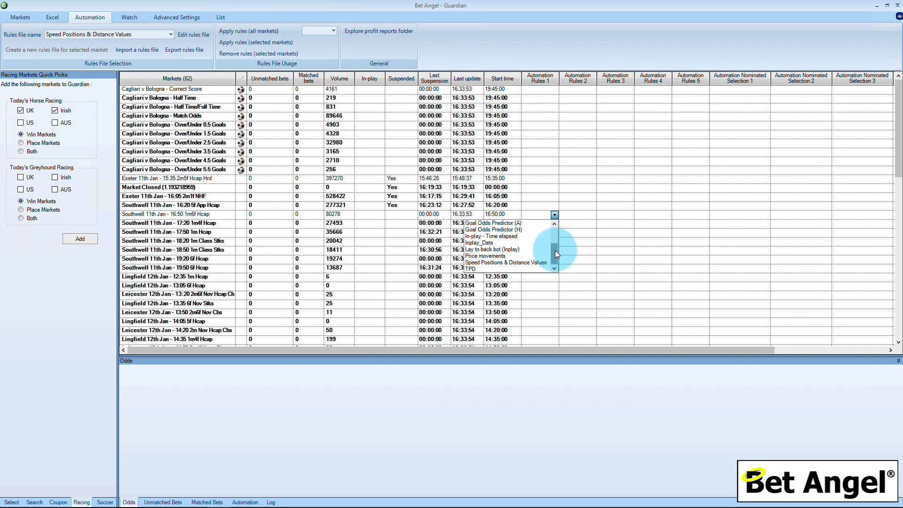
pyautogui.click(524, 243)
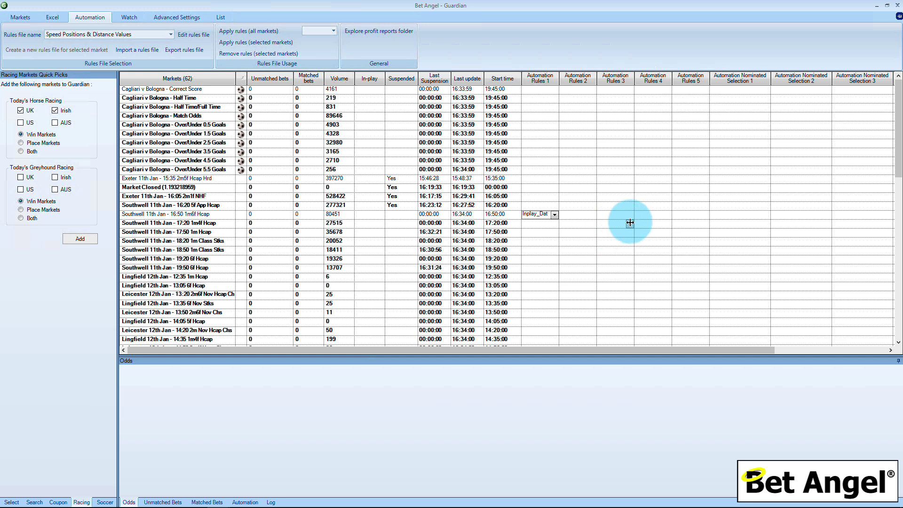
# Nominate Dreaming Blue as automation Selection 1 for the Southwell 16:50 race and The Draw for Cagliari v Bologna Match Odds
pyautogui.click(766, 215)
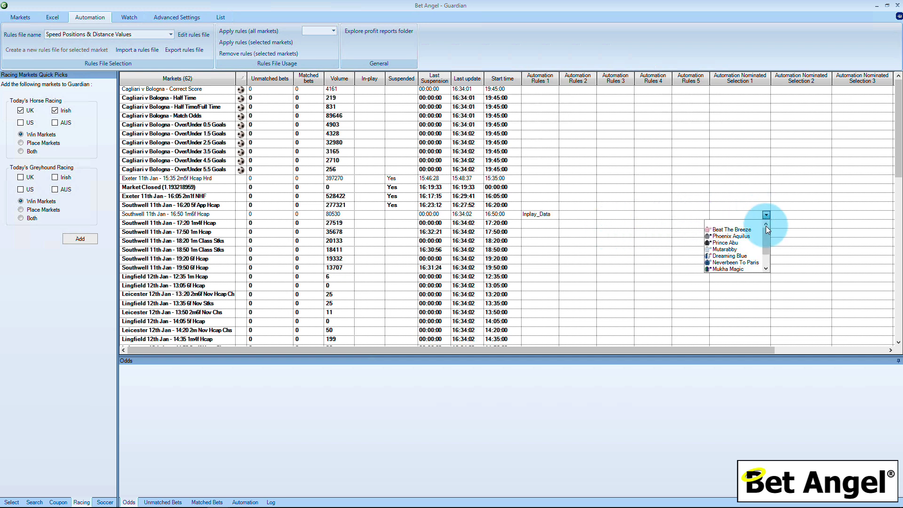
pyautogui.scroll(-1, 765, 241)
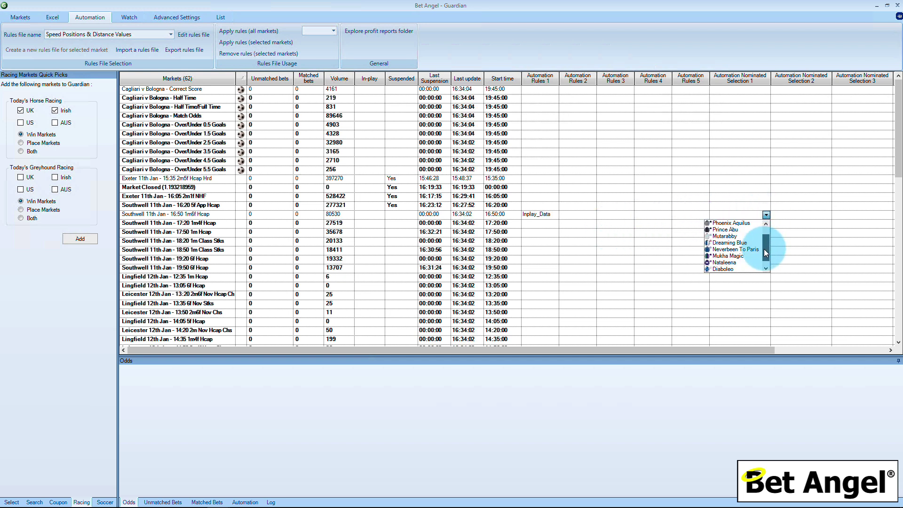
pyautogui.click(730, 242)
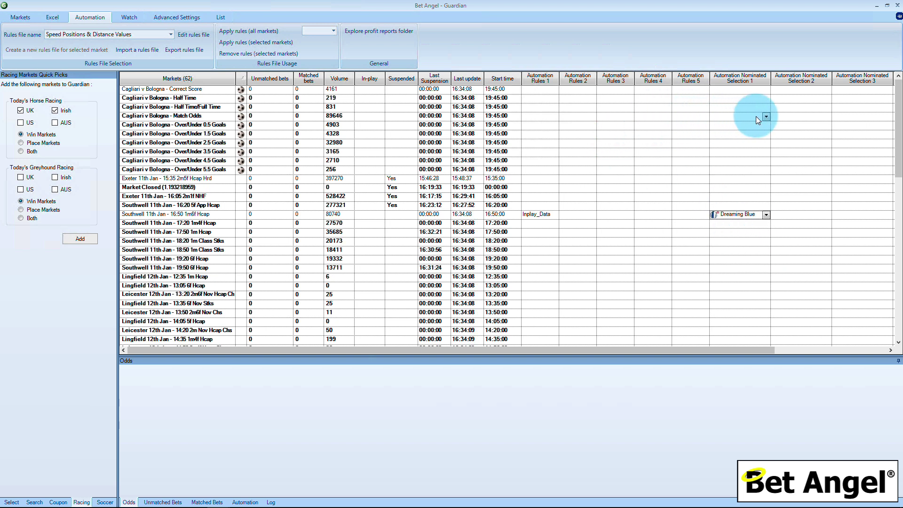
pyautogui.click(765, 118)
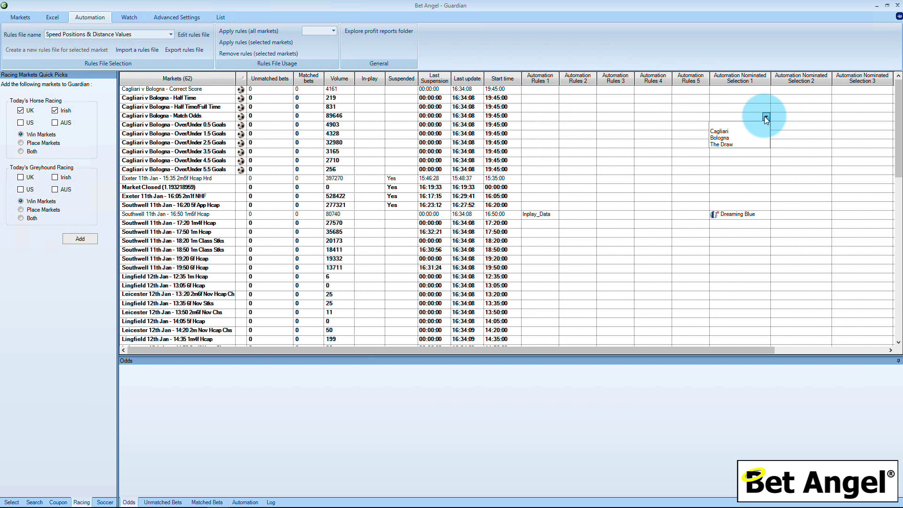
pyautogui.click(725, 145)
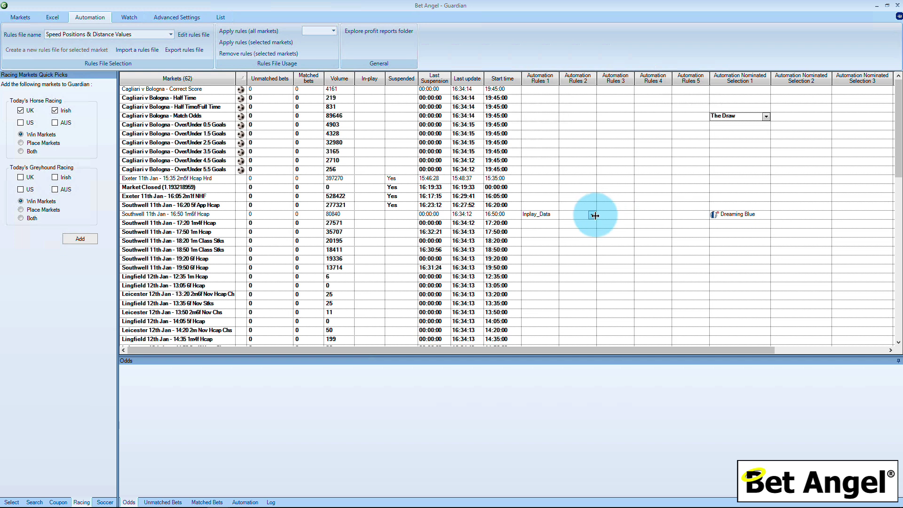
# Assign 01 - Simple scalping as Automation Rules 2 for the Southwell 16:50 race and browse the choices for Automation Rules 3
pyautogui.click(593, 215)
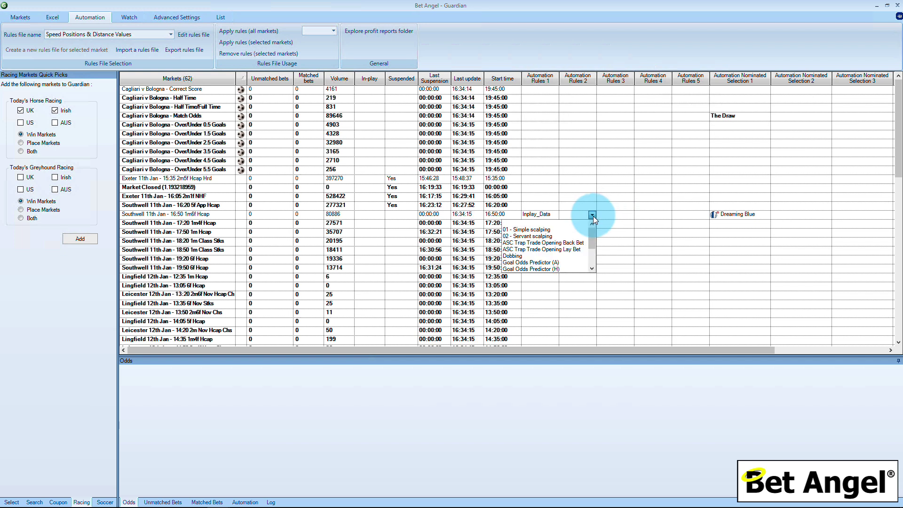
pyautogui.click(560, 229)
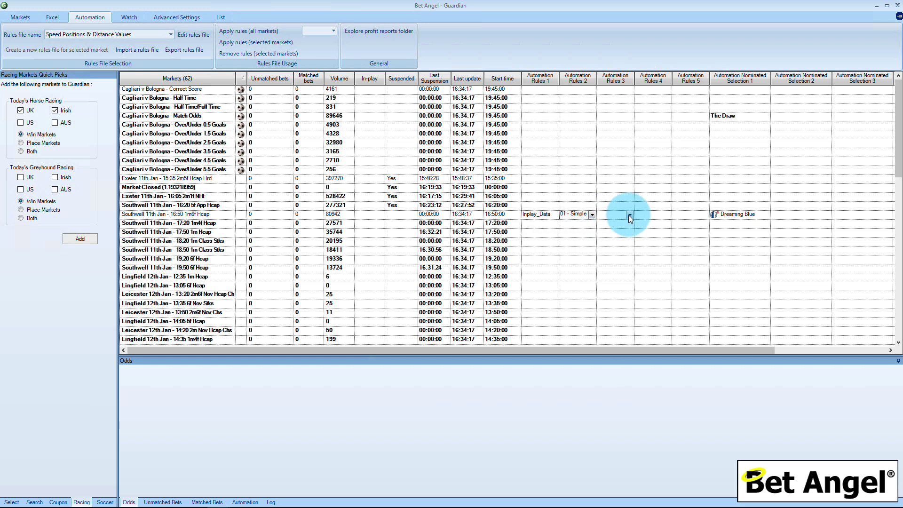
pyautogui.click(629, 216)
pyautogui.moveTo(630, 238); pyautogui.dragTo(629, 250)
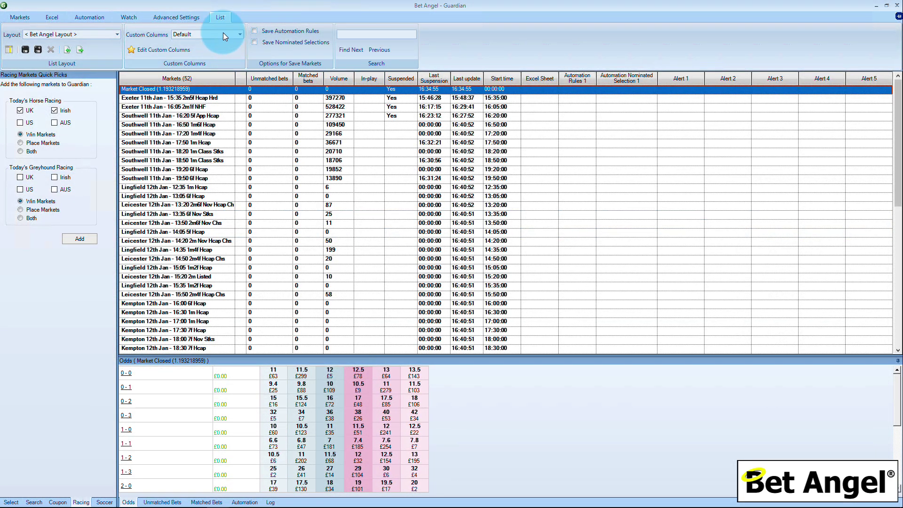
# Switch the market list to the Racing Info custom columns and apply the Racing Info Layout
pyautogui.click(239, 35)
pyautogui.click(213, 56)
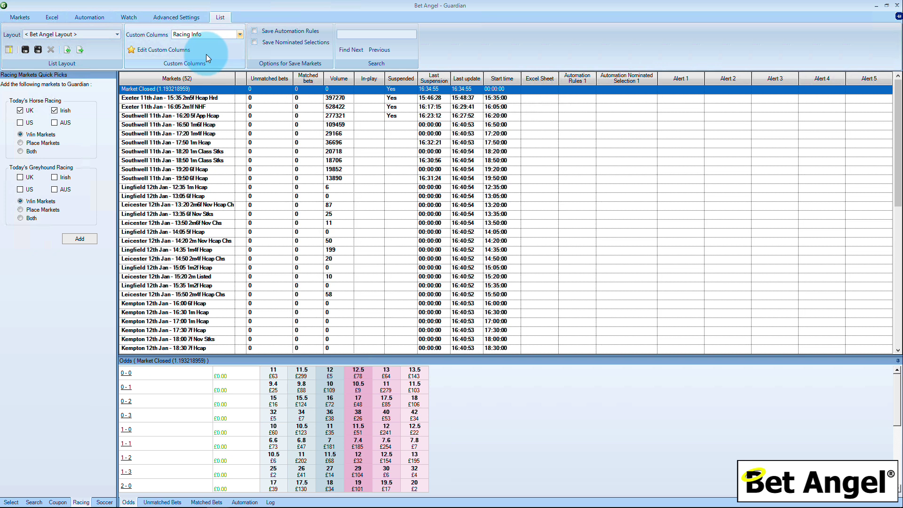
pyautogui.click(74, 36)
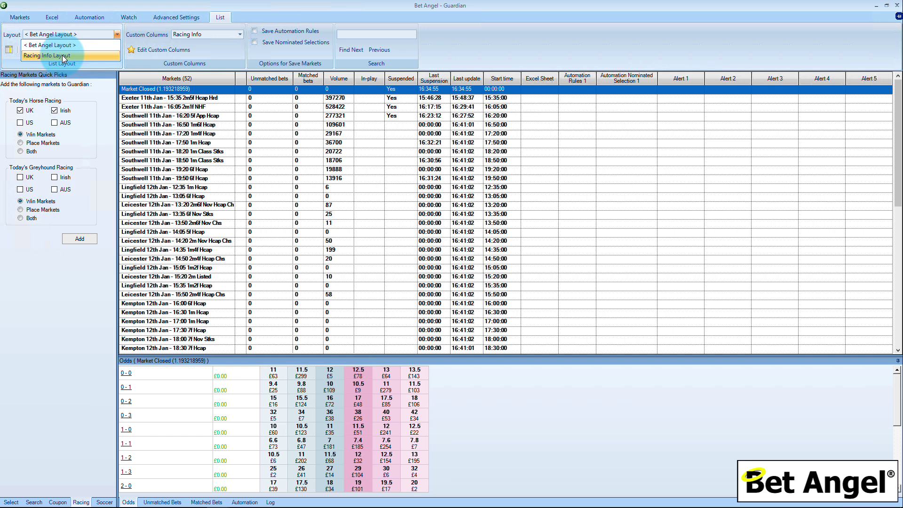
pyautogui.click(62, 55)
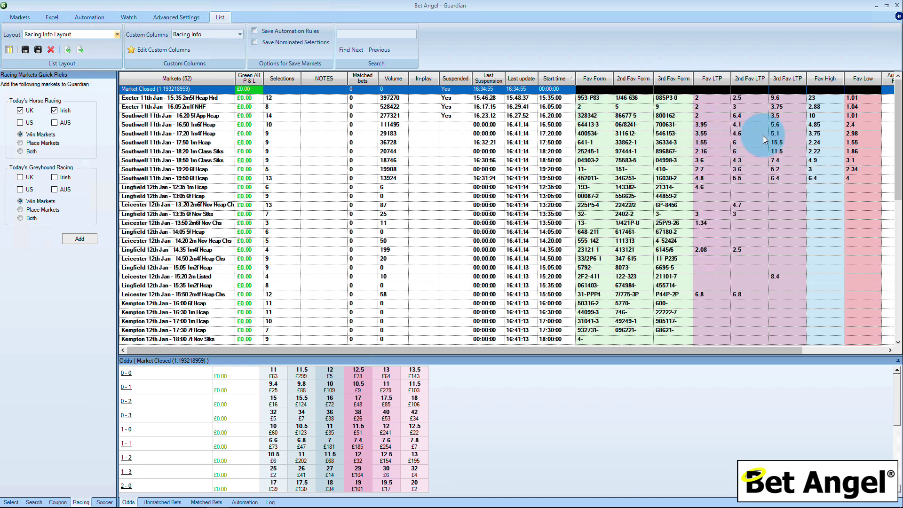
pyautogui.moveTo(786, 350); pyautogui.dragTo(724, 349)
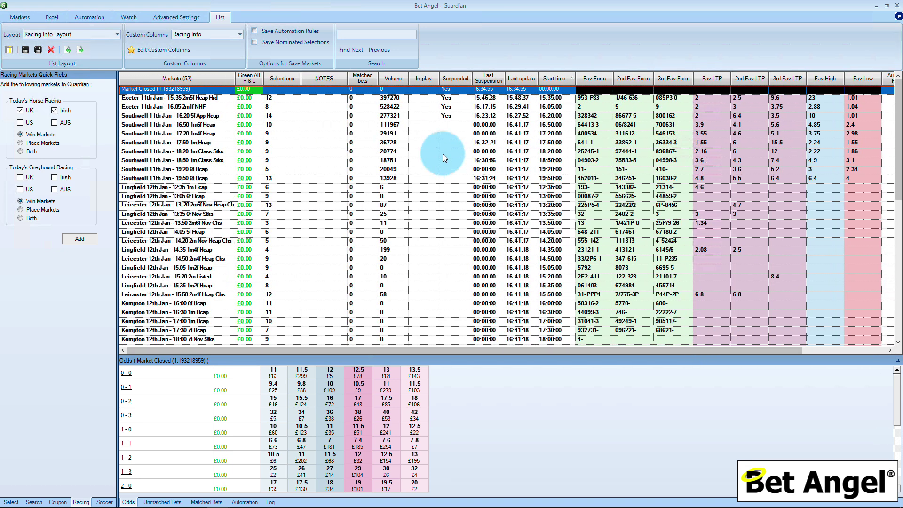